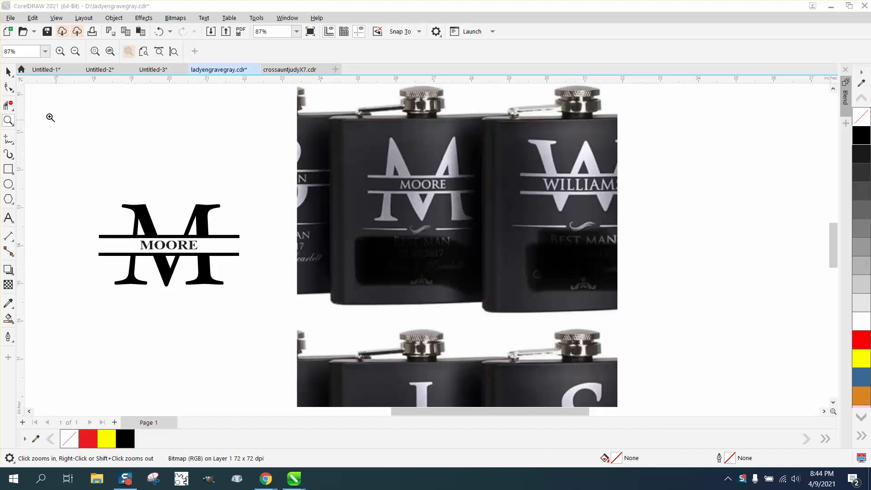
Nudge the flask photo slightly, then zoom out from 87% to 28% to show the W, J and S letters
{"action": "left_click", "coordinate": [8, 71]}
{"action": "left_click_drag", "start_coordinate": [429, 192], "coordinate": [435, 200]}
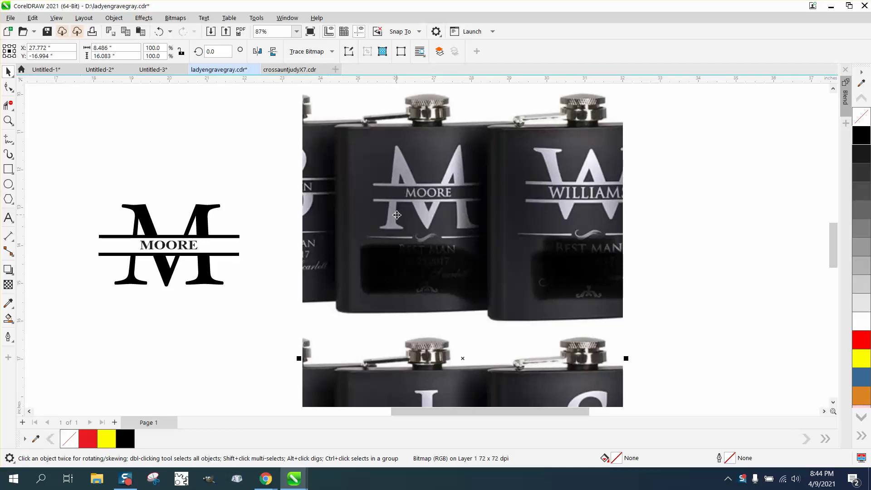
{"action": "scroll", "coordinate": [397, 215], "scroll_direction": "down", "scroll_amount": 3}
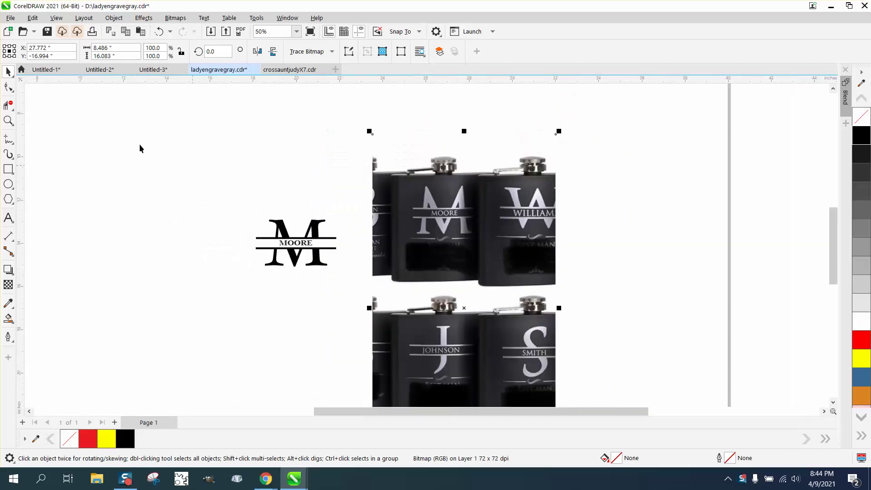
{"action": "scroll", "coordinate": [649, 317], "scroll_direction": "down", "scroll_amount": 1}
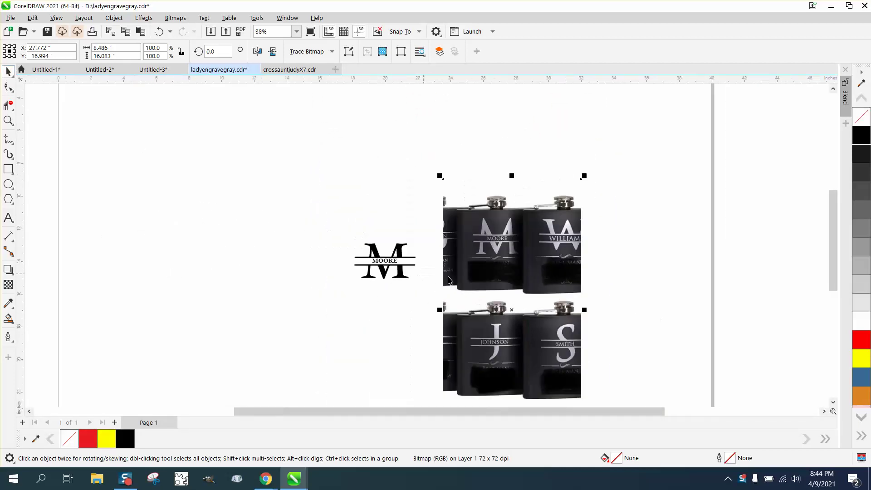
{"action": "scroll", "coordinate": [612, 322], "scroll_direction": "down", "scroll_amount": 1}
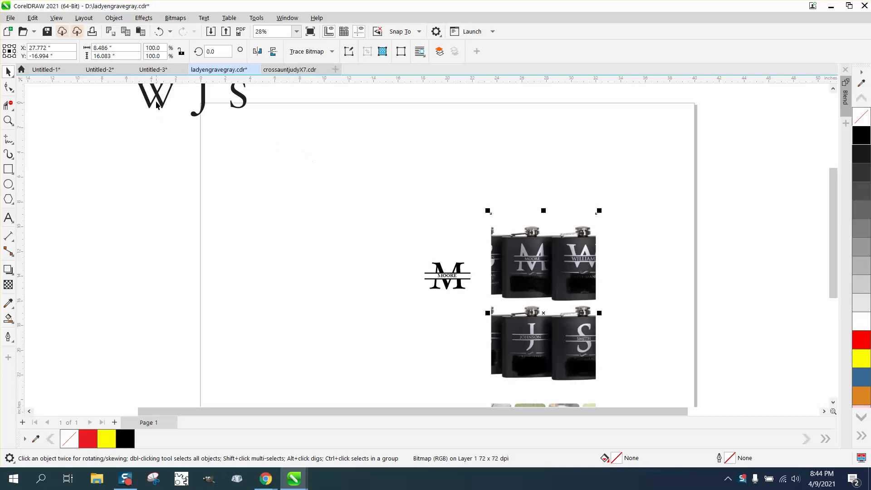
Bring the W down beside the M monogram, move the M up, and centre the W
{"action": "left_click_drag", "start_coordinate": [157, 104], "coordinate": [386, 286]}
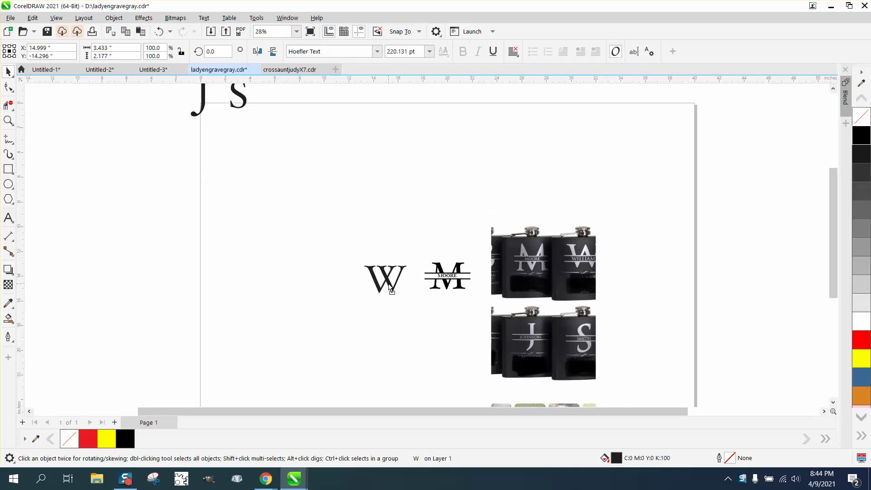
{"action": "left_click_drag", "start_coordinate": [420, 250], "coordinate": [479, 313]}
{"action": "left_click_drag", "start_coordinate": [452, 279], "coordinate": [503, 194]}
{"action": "left_click", "coordinate": [361, 288]}
{"action": "left_click", "coordinate": [399, 276]}
{"action": "key", "text": "c"}
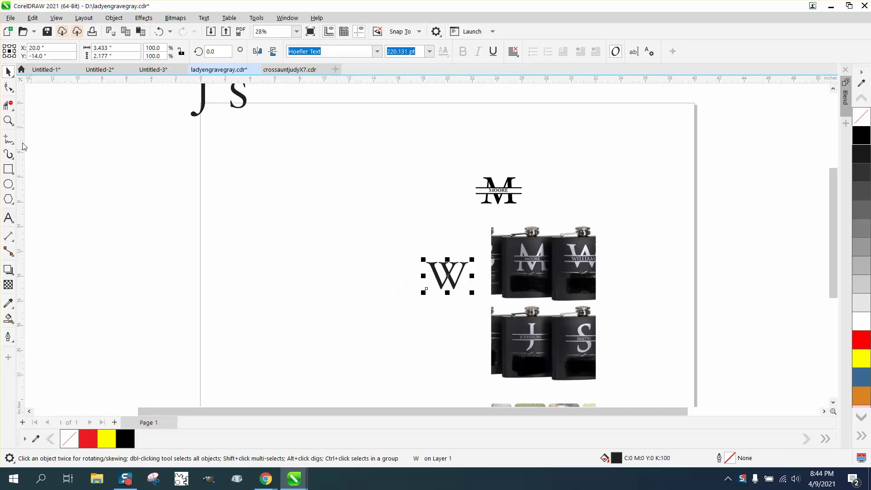
Convert the W to curves with no fill and a 0.5 pt black outline
{"action": "left_click", "coordinate": [8, 121]}
{"action": "left_click_drag", "start_coordinate": [422, 239], "coordinate": [638, 323]}
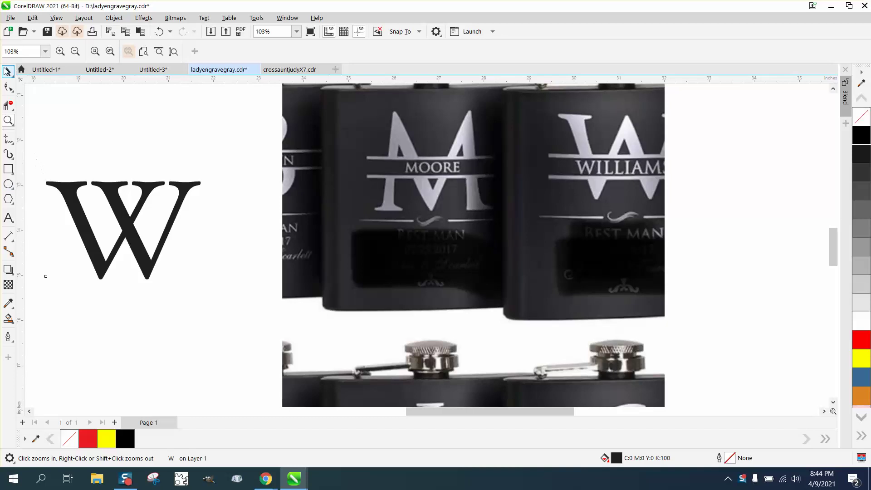
{"action": "left_click", "coordinate": [6, 72]}
{"action": "left_click", "coordinate": [62, 192]}
{"action": "left_click", "coordinate": [114, 18]}
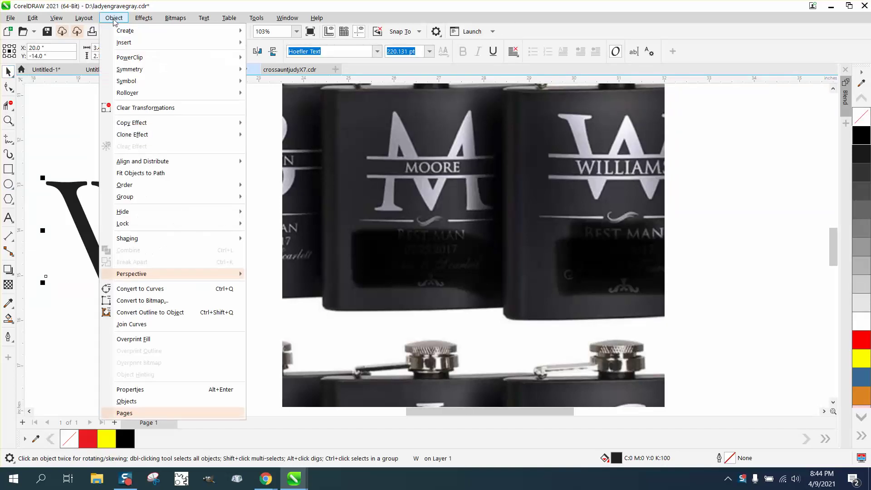
{"action": "left_click", "coordinate": [140, 289]}
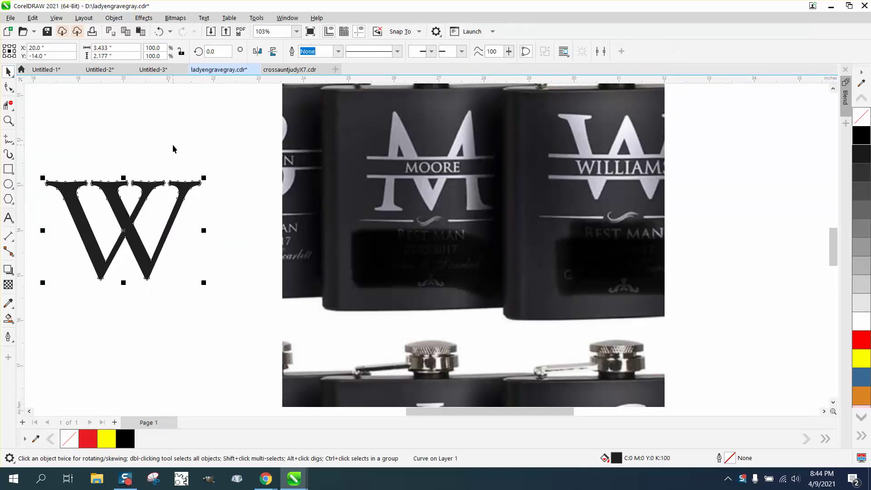
{"action": "left_click", "coordinate": [862, 120]}
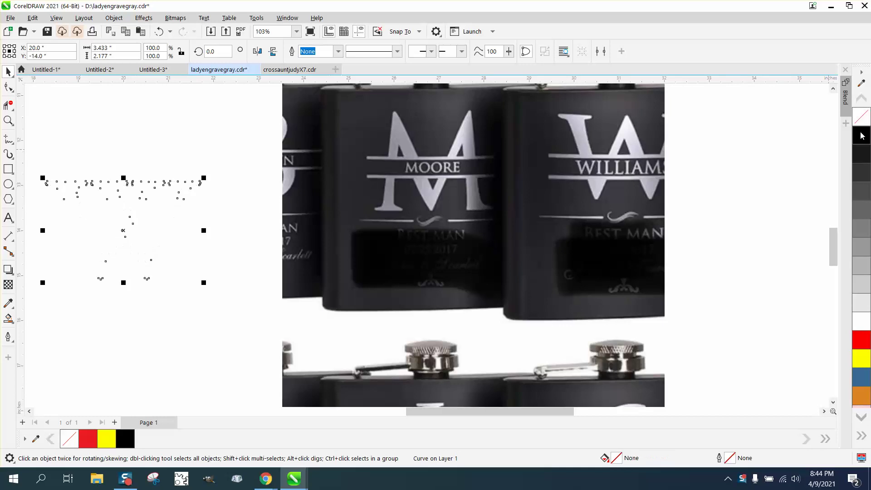
{"action": "right_click", "coordinate": [862, 135]}
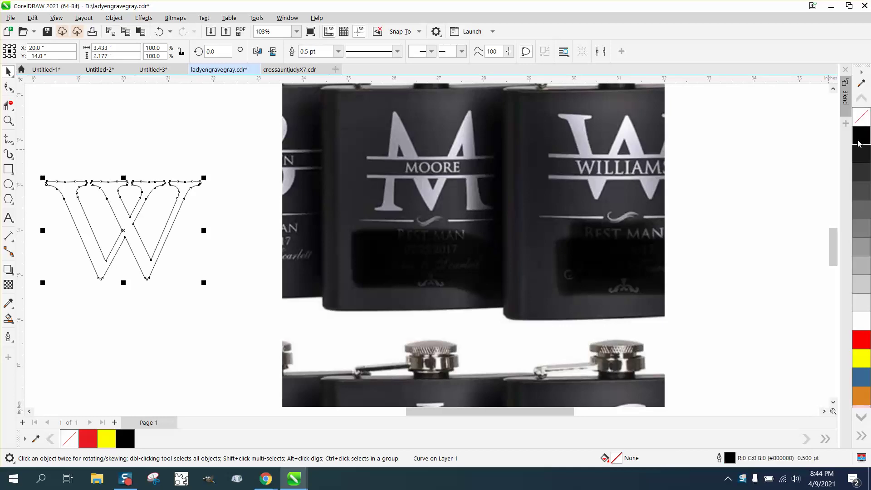
Draw a thin horizontal bar above the W and centre a copy of it across the W
{"action": "left_click", "coordinate": [8, 169]}
{"action": "left_click", "coordinate": [8, 71]}
{"action": "left_click", "coordinate": [8, 169]}
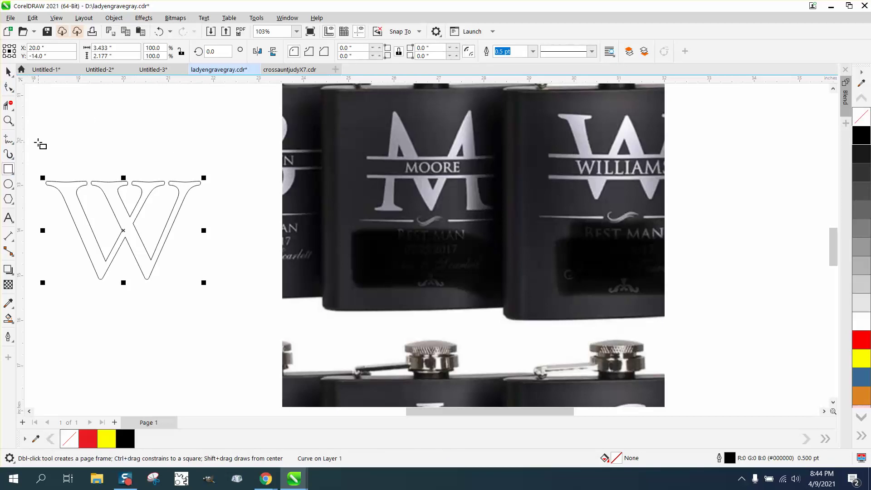
{"action": "left_click_drag", "start_coordinate": [35, 142], "coordinate": [221, 144]}
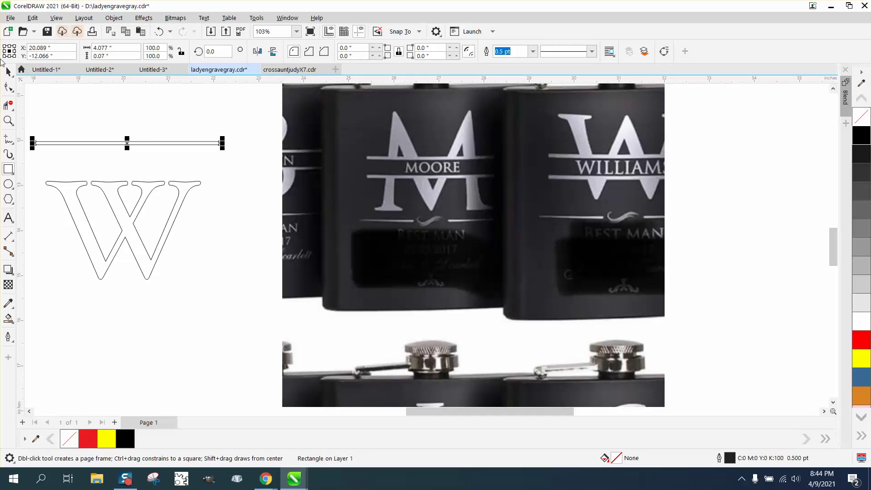
{"action": "left_click", "coordinate": [15, 72]}
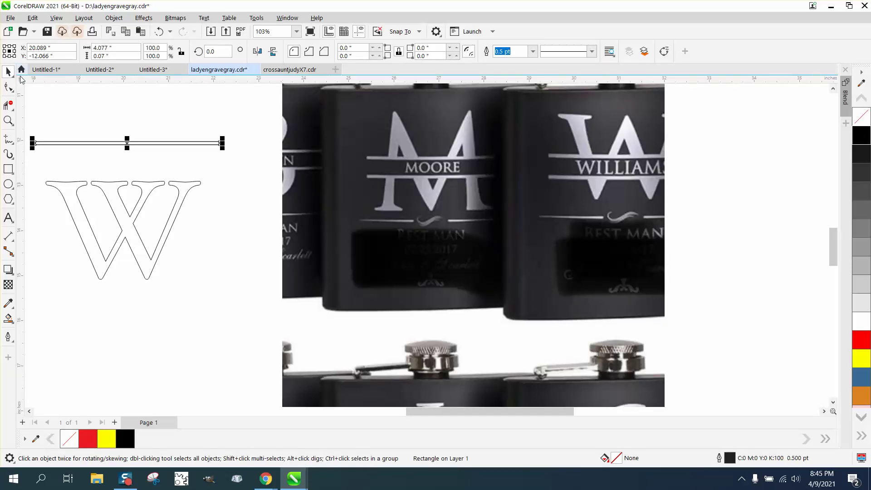
{"action": "left_click_drag", "start_coordinate": [127, 143], "coordinate": [128, 171]}
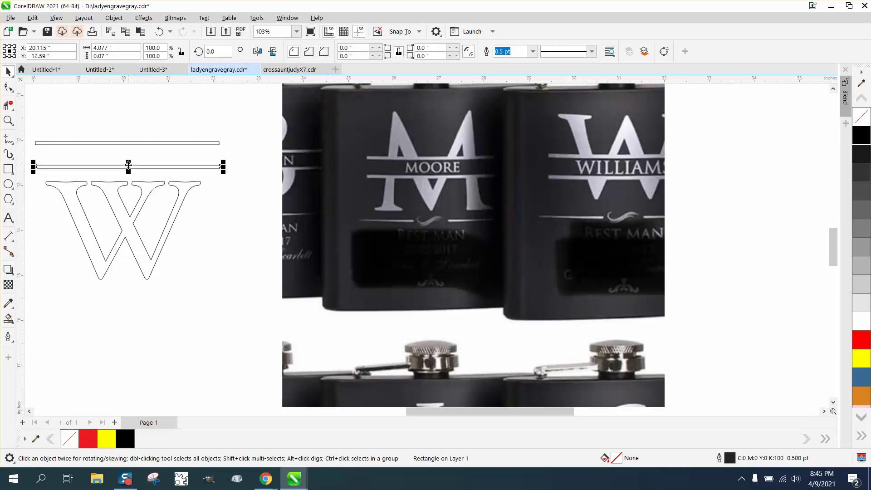
{"action": "key", "text": "p"}
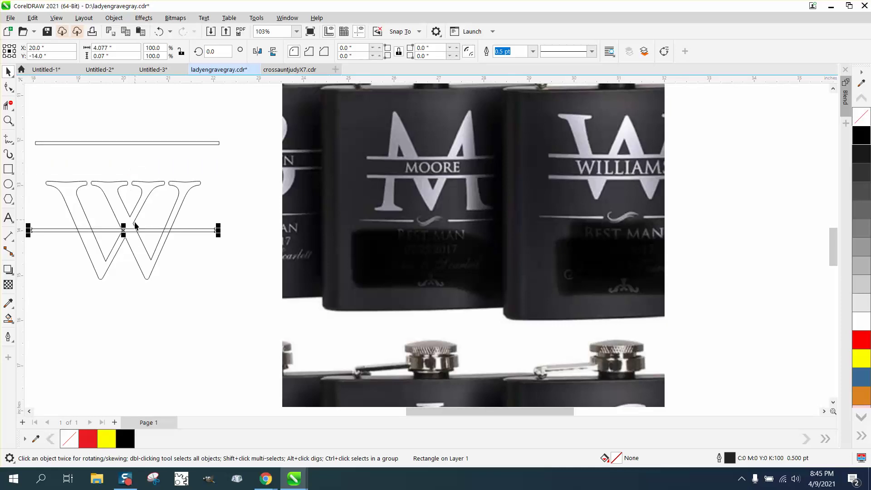
Set the nudge distance to .5 and nudge both bars down onto the W
{"action": "left_click", "coordinate": [247, 138]}
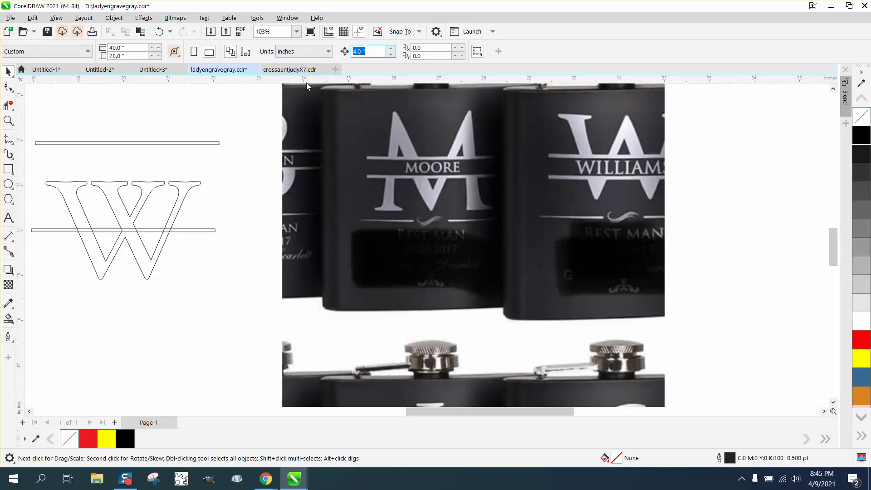
{"action": "type", "text": ".5"}
{"action": "left_click", "coordinate": [206, 231]}
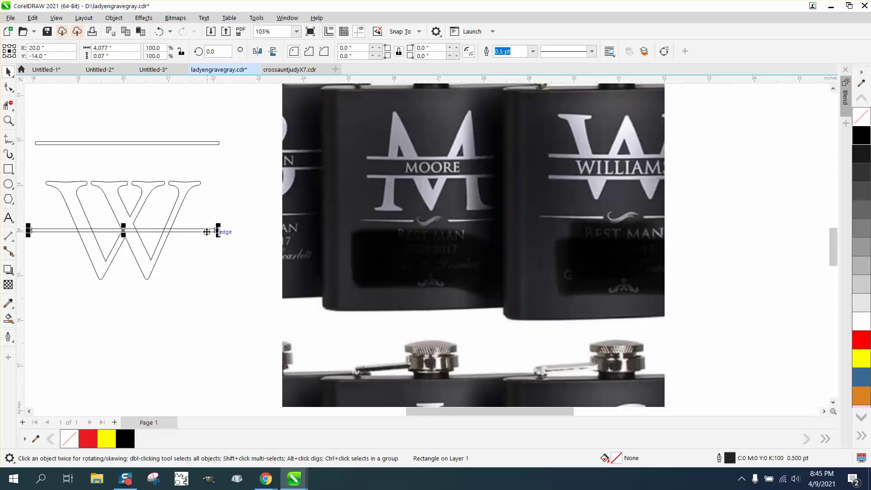
{"action": "key", "text": "Down"}
{"action": "left_click", "coordinate": [184, 144]}
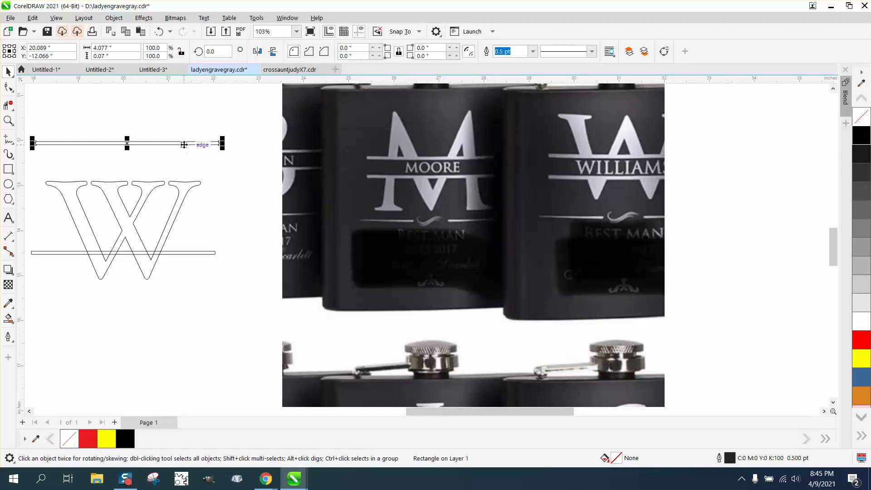
{"action": "key", "text": "Down"}
{"action": "key", "text": "Down"}
{"action": "key", "text": "Down"}
{"action": "key", "text": "Down"}
{"action": "key", "text": "Up"}
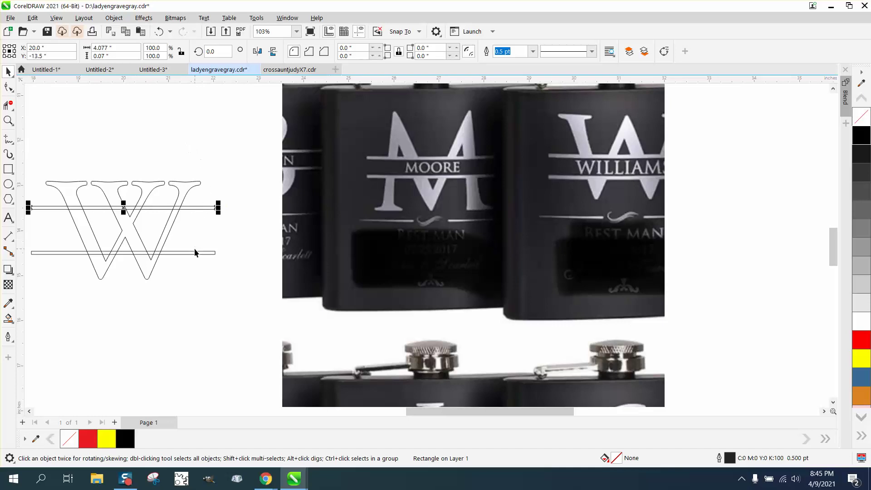
Change the nudge distance to 0.25 and nudge the bars a quarter inch closer together
{"action": "left_click", "coordinate": [214, 230]}
{"action": "left_click_drag", "start_coordinate": [366, 52], "coordinate": [334, 51]}
{"action": "key", "text": "BackSpace"}
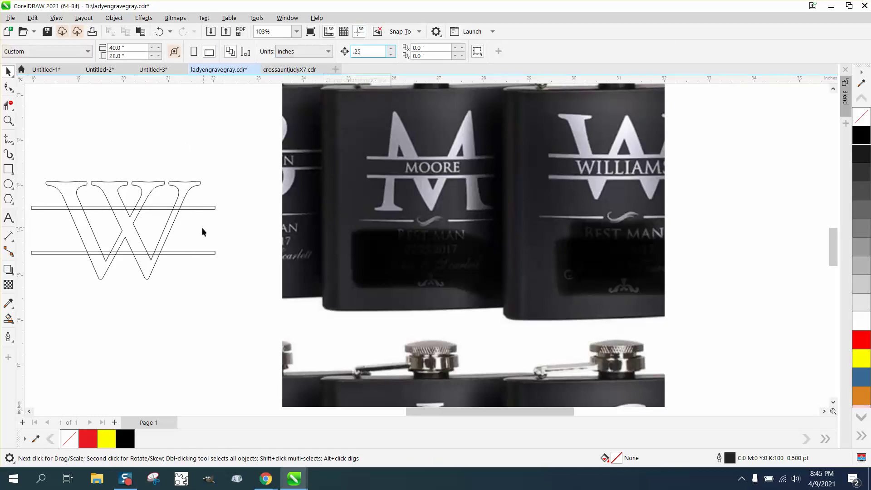
{"action": "left_click", "coordinate": [203, 209]}
{"action": "key", "text": "Down"}
{"action": "left_click", "coordinate": [190, 253]}
{"action": "key", "text": "Up"}
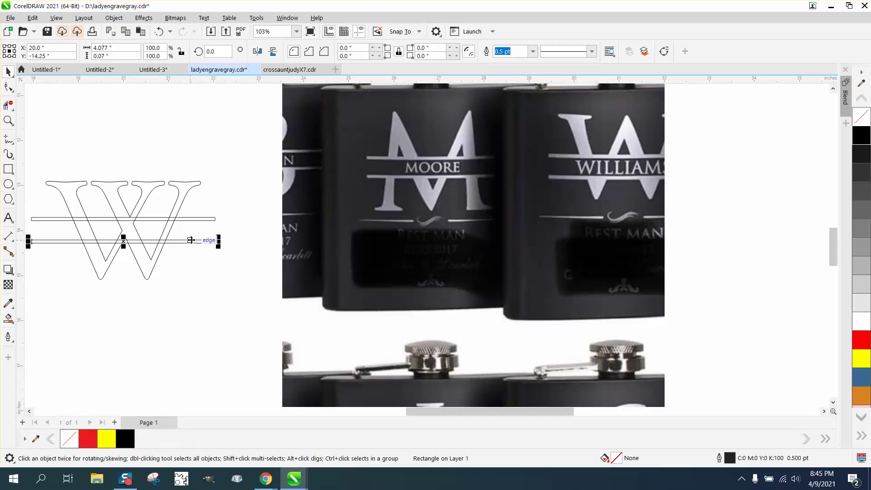
{"action": "scroll", "coordinate": [204, 241], "scroll_direction": "down", "scroll_amount": 1}
Zoom in on the bars and trim away the W strokes overlapping both bars
{"action": "left_click", "coordinate": [9, 121]}
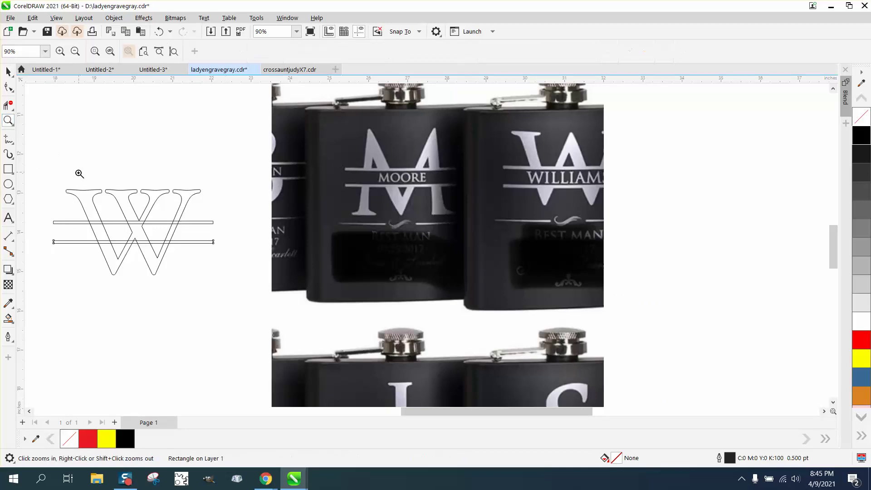
{"action": "left_click_drag", "start_coordinate": [39, 169], "coordinate": [368, 328]}
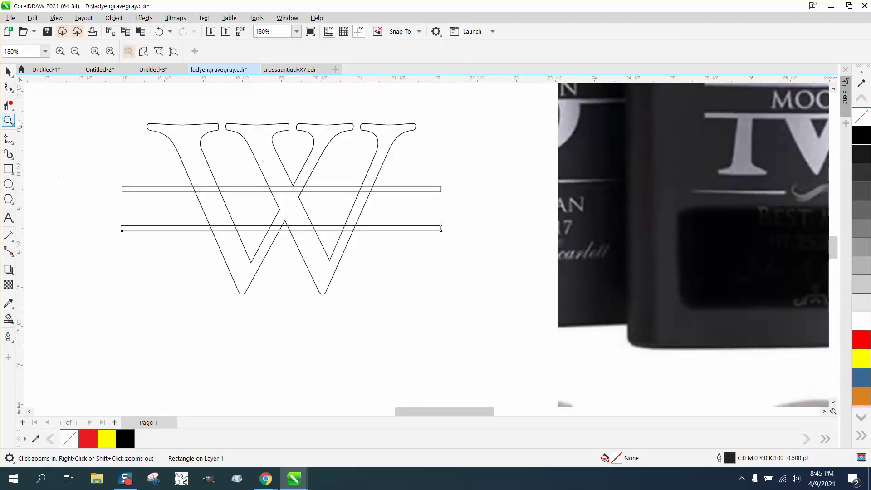
{"action": "left_click_drag", "start_coordinate": [102, 139], "coordinate": [583, 346]}
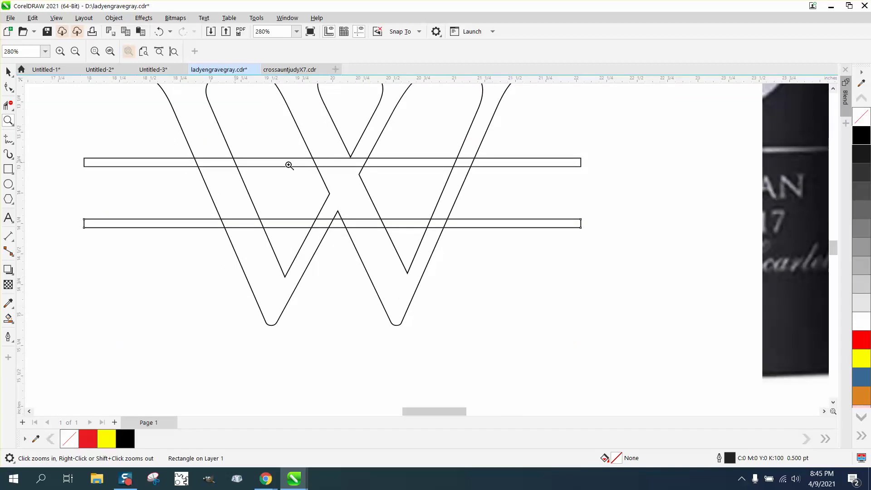
{"action": "left_click", "coordinate": [7, 106]}
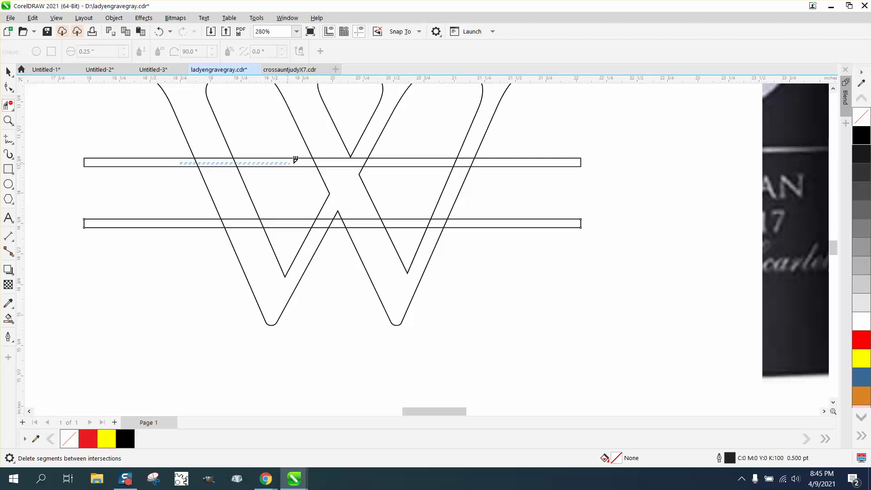
{"action": "left_click_drag", "start_coordinate": [339, 161], "coordinate": [489, 163]}
{"action": "left_click_drag", "start_coordinate": [215, 222], "coordinate": [465, 220]}
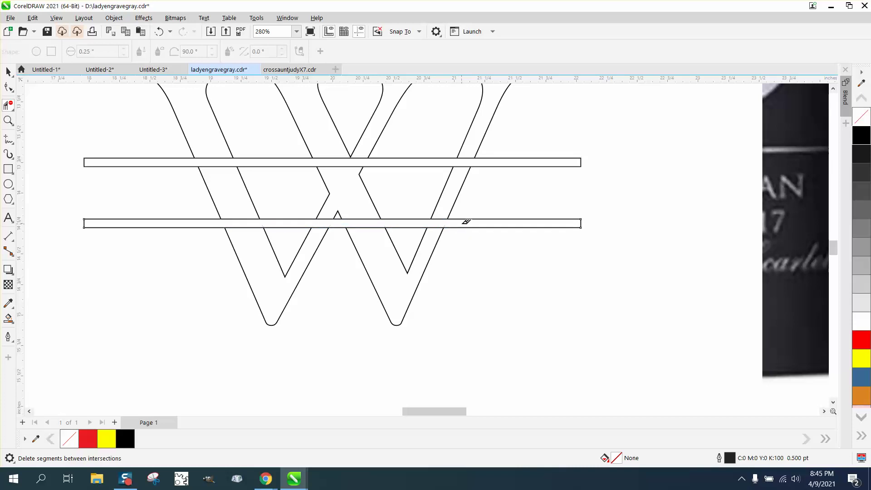
Remove the lower bar's bottom edges under the W strokes and every W stroke between the bars
{"action": "left_click", "coordinate": [363, 228]}
{"action": "left_click", "coordinate": [436, 227]}
{"action": "left_click", "coordinate": [316, 228]}
{"action": "left_click", "coordinate": [259, 228]}
{"action": "left_click_drag", "start_coordinate": [170, 183], "coordinate": [510, 191]}
{"action": "left_click", "coordinate": [338, 214]}
Remove the upper bar's top edges under the three W strokes
{"action": "left_click", "coordinate": [219, 157]}
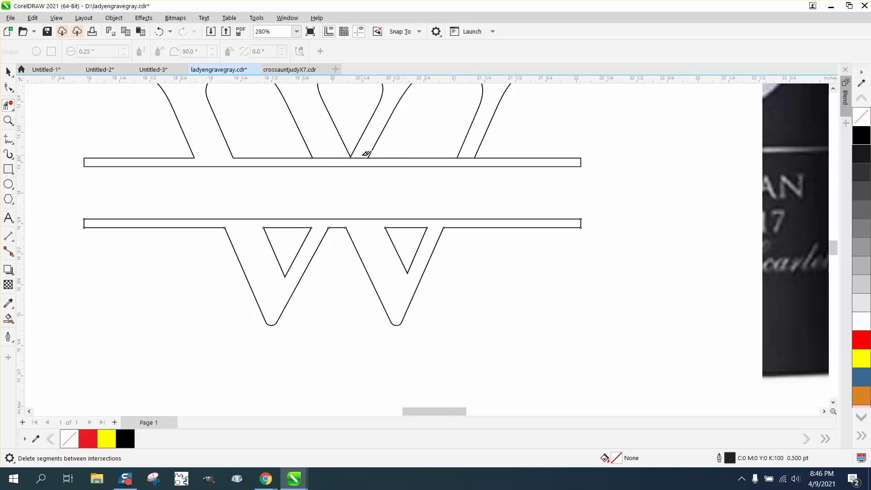
{"action": "left_click", "coordinate": [355, 158]}
{"action": "left_click", "coordinate": [468, 158]}
{"action": "scroll", "coordinate": [435, 323], "scroll_direction": "down", "scroll_amount": 2}
Select the W pieces and bars, then Smart Fill the upper and lower halves solid black
{"action": "key", "text": "space"}
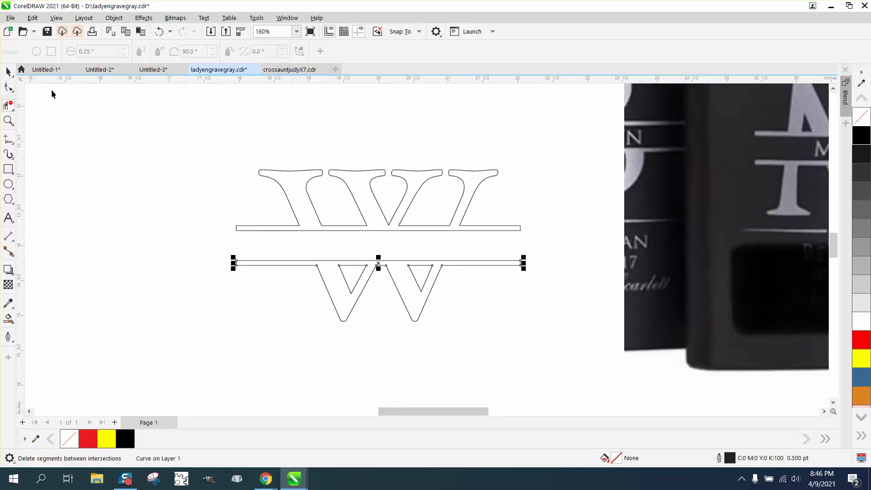
{"action": "left_click_drag", "start_coordinate": [185, 124], "coordinate": [565, 345]}
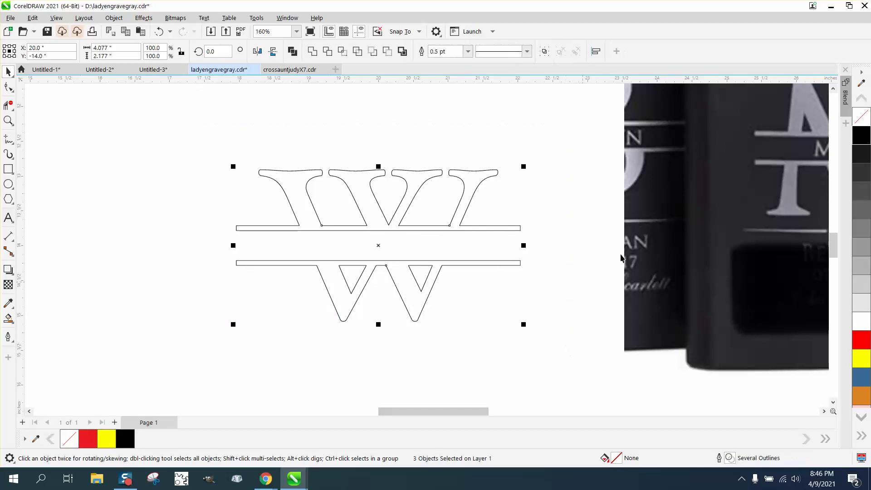
{"action": "left_click", "coordinate": [861, 136]}
{"action": "left_click", "coordinate": [8, 319]}
{"action": "left_click", "coordinate": [292, 200]}
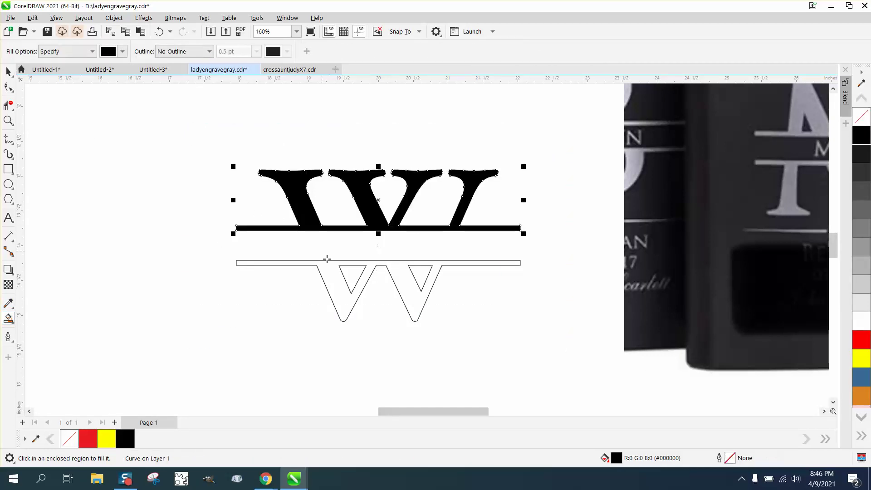
{"action": "left_click", "coordinate": [332, 267]}
{"action": "left_click", "coordinate": [8, 71]}
{"action": "scroll", "coordinate": [249, 224], "scroll_direction": "down", "scroll_amount": 2}
{"action": "scroll", "coordinate": [529, 215], "scroll_direction": "down", "scroll_amount": 3}
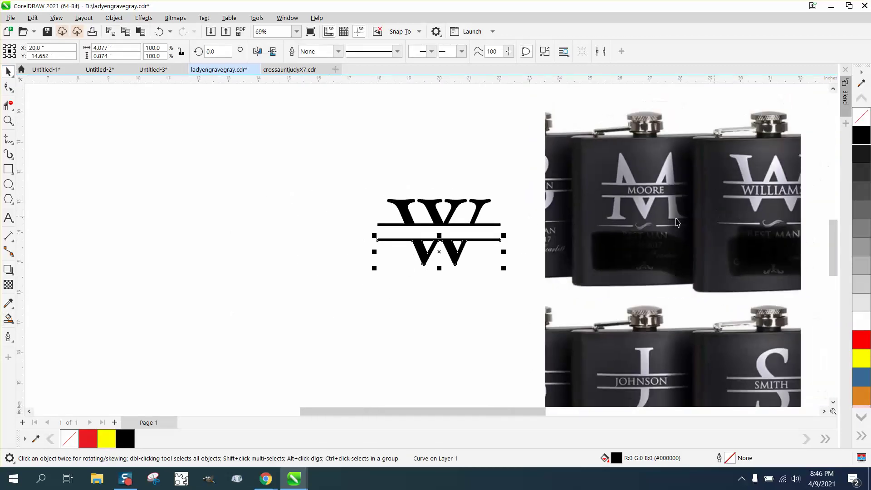
Add a WILLIAMS text line left of the monogram and enlarge it slightly to 29.155 pt
{"action": "left_click", "coordinate": [8, 218]}
{"action": "left_click", "coordinate": [247, 294]}
{"action": "type", "text": "WIL"}
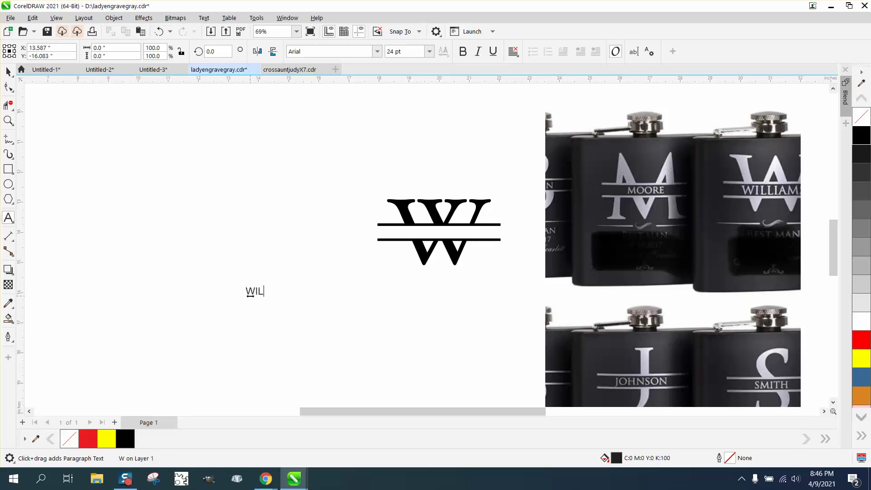
{"action": "type", "text": "LIAMS"}
{"action": "key", "text": "Escape"}
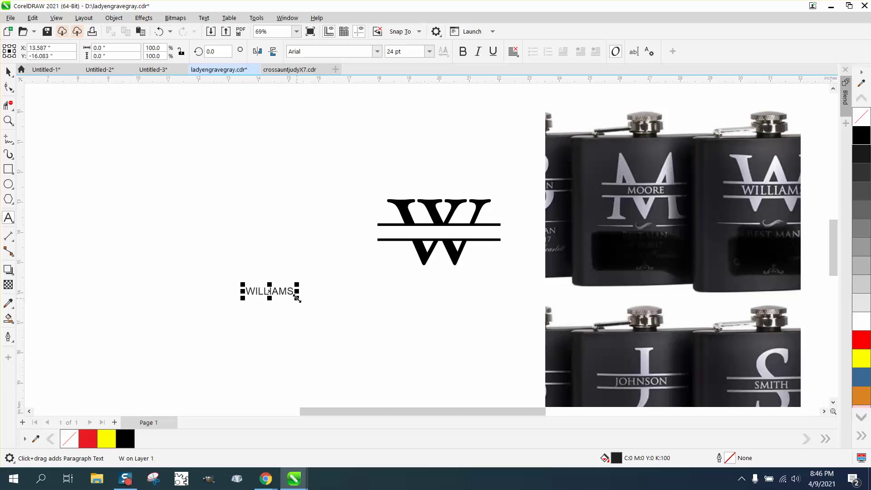
{"action": "left_click_drag", "start_coordinate": [297, 297], "coordinate": [308, 302]}
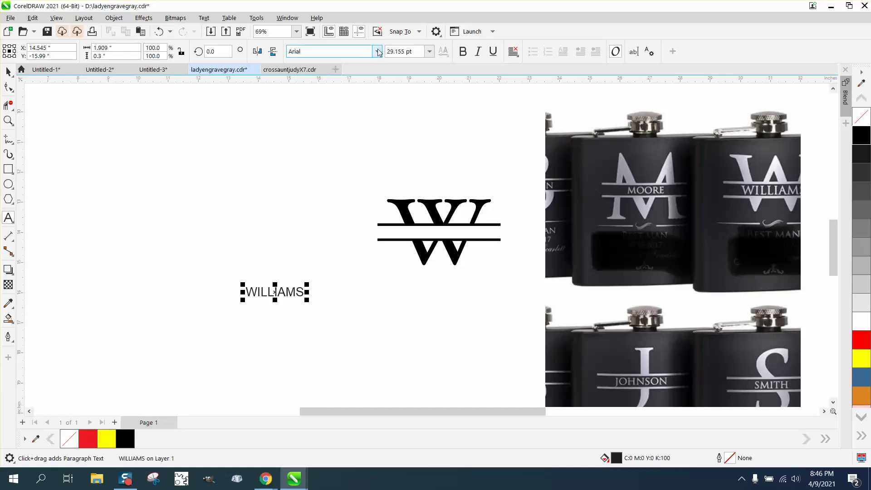
Set the WILLIAMS text font to Times New Roman
{"action": "left_click", "coordinate": [379, 52]}
{"action": "left_click", "coordinate": [318, 27]}
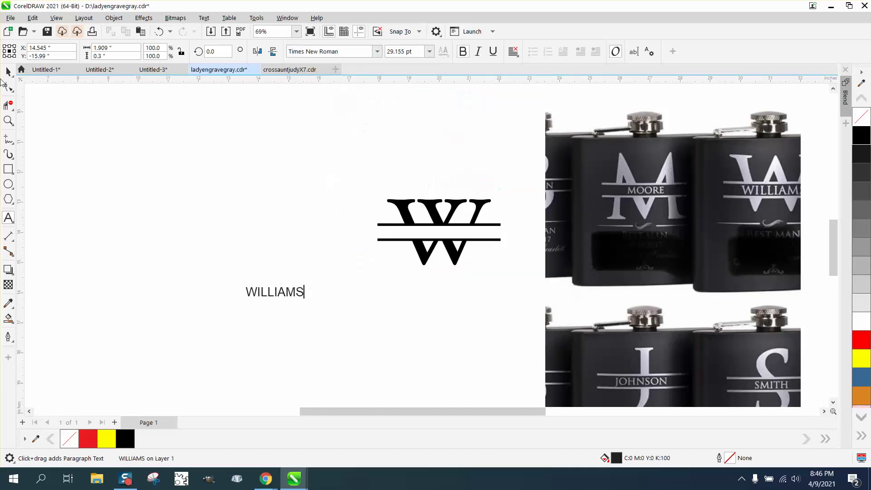
{"action": "left_click", "coordinate": [8, 72]}
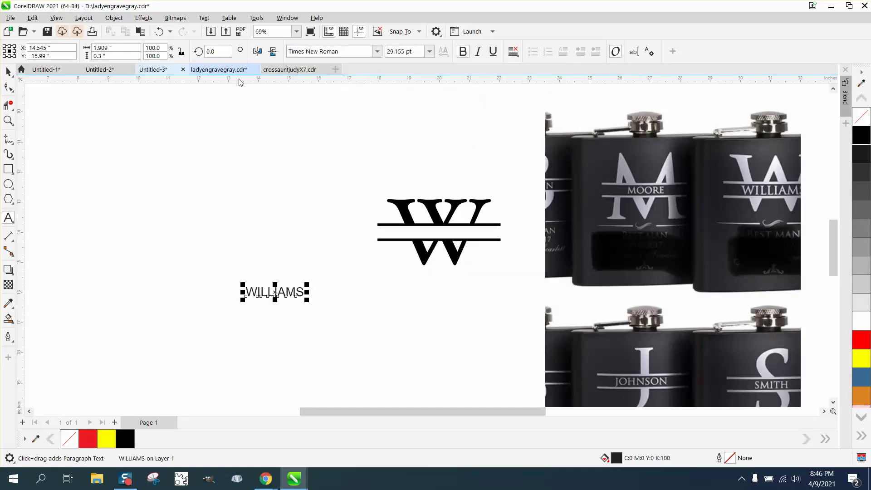
{"action": "left_click", "coordinate": [377, 51]}
{"action": "left_click", "coordinate": [366, 83]}
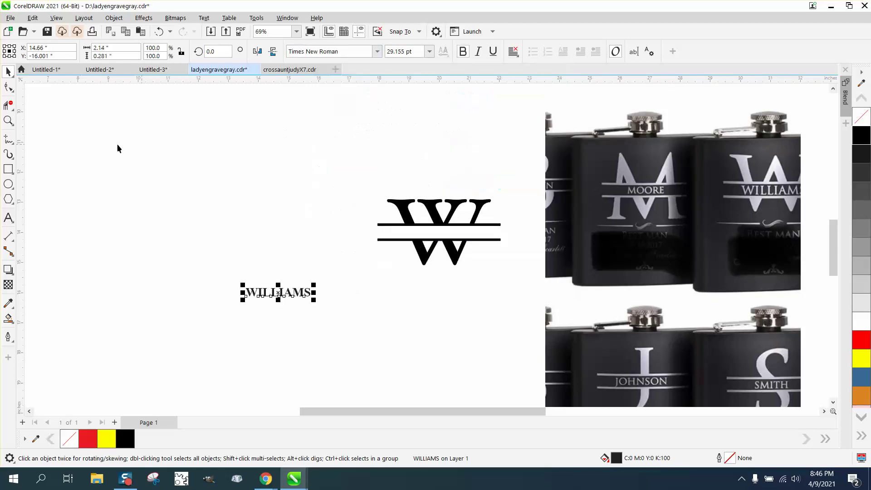
{"action": "left_click", "coordinate": [8, 87]}
{"action": "left_click", "coordinate": [8, 72]}
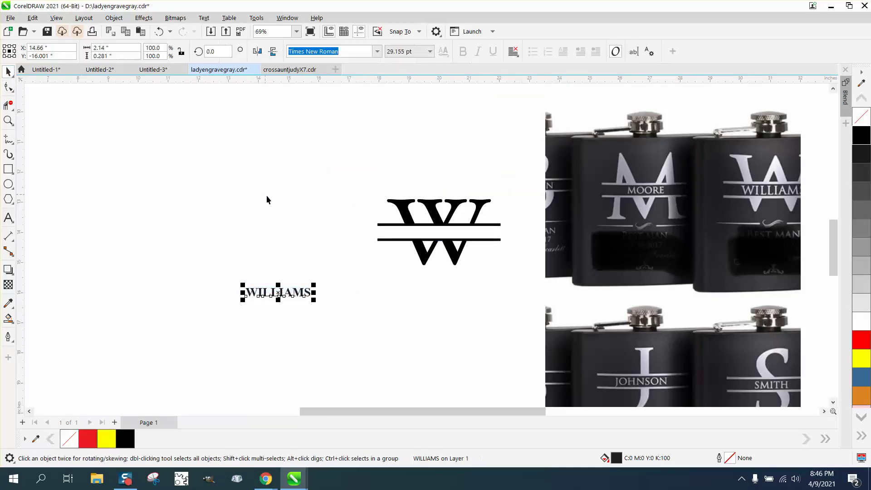
Centre WILLIAMS between the bars of the W monogram
{"action": "key", "text": "p"}
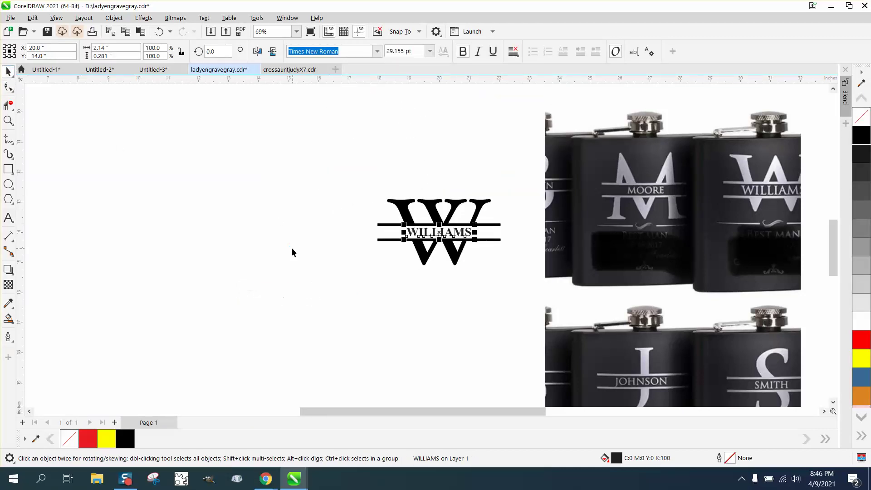
{"action": "left_click", "coordinate": [8, 120]}
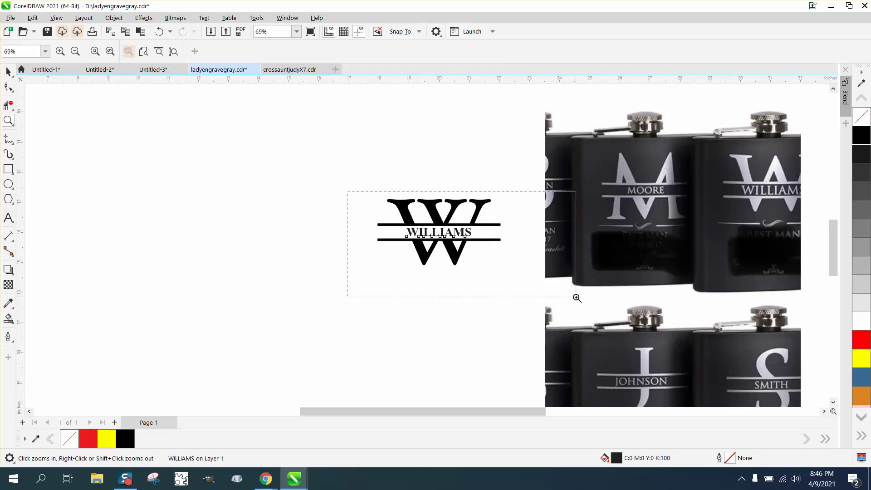
{"action": "left_click_drag", "start_coordinate": [348, 191], "coordinate": [570, 300]}
{"action": "scroll", "coordinate": [381, 308], "scroll_direction": "down", "scroll_amount": 3}
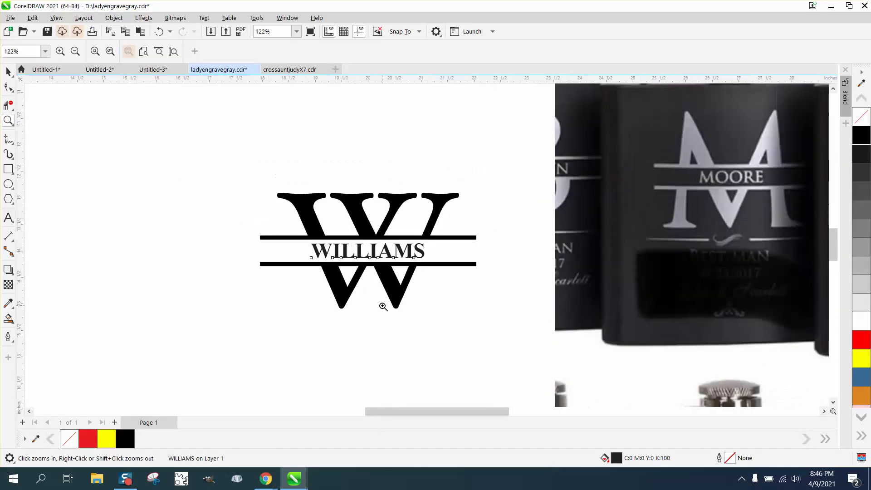
{"action": "scroll", "coordinate": [383, 305], "scroll_direction": "down", "scroll_amount": 2}
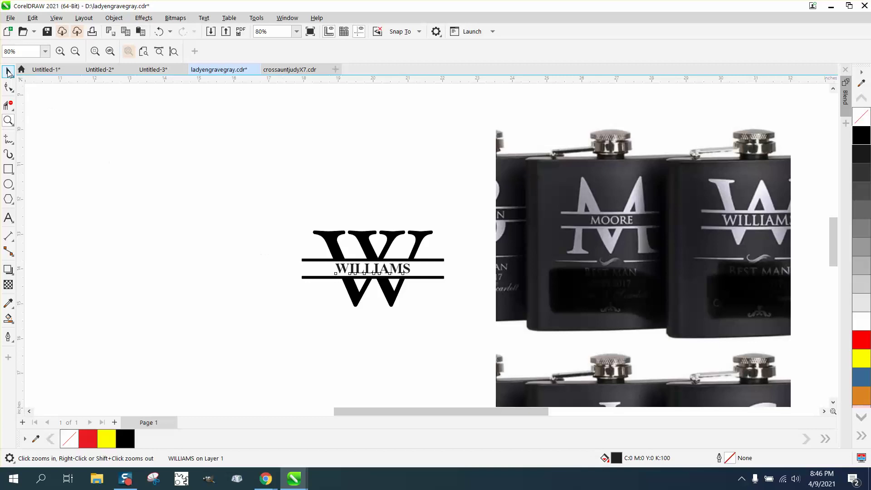
Move the S letter from above the page onto the page beside the monogram
{"action": "left_click", "coordinate": [9, 73]}
{"action": "scroll", "coordinate": [375, 232], "scroll_direction": "down", "scroll_amount": 4}
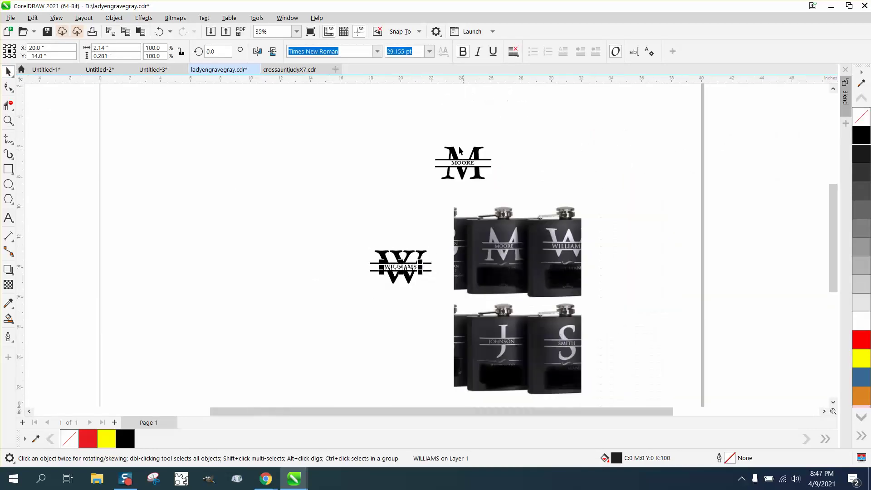
{"action": "scroll", "coordinate": [460, 160], "scroll_direction": "down", "scroll_amount": 2}
{"action": "left_click_drag", "start_coordinate": [260, 103], "coordinate": [348, 246]}
{"action": "left_click_drag", "start_coordinate": [293, 113], "coordinate": [376, 234]}
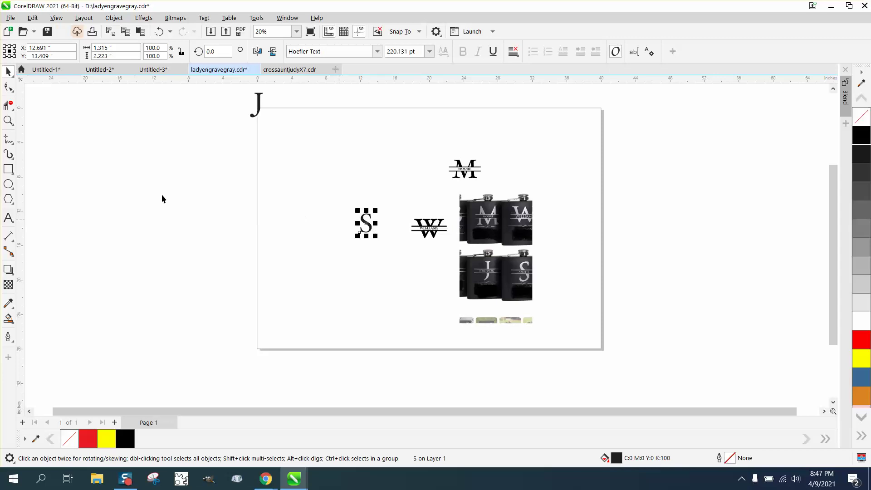
{"action": "left_click", "coordinate": [8, 121]}
{"action": "left_click_drag", "start_coordinate": [337, 208], "coordinate": [433, 253]}
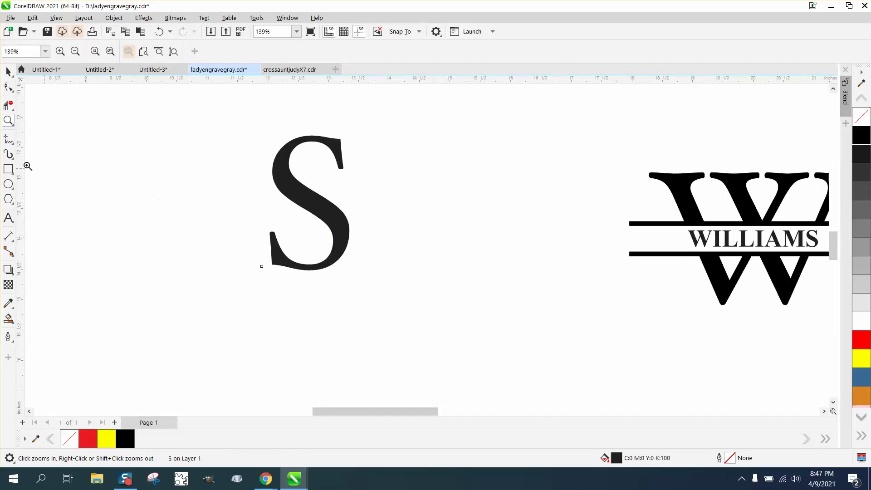
Draw a thin horizontal bar to the right of the S and delete the extra rectangle
{"action": "left_click", "coordinate": [8, 169]}
{"action": "left_click_drag", "start_coordinate": [398, 182], "coordinate": [589, 186]}
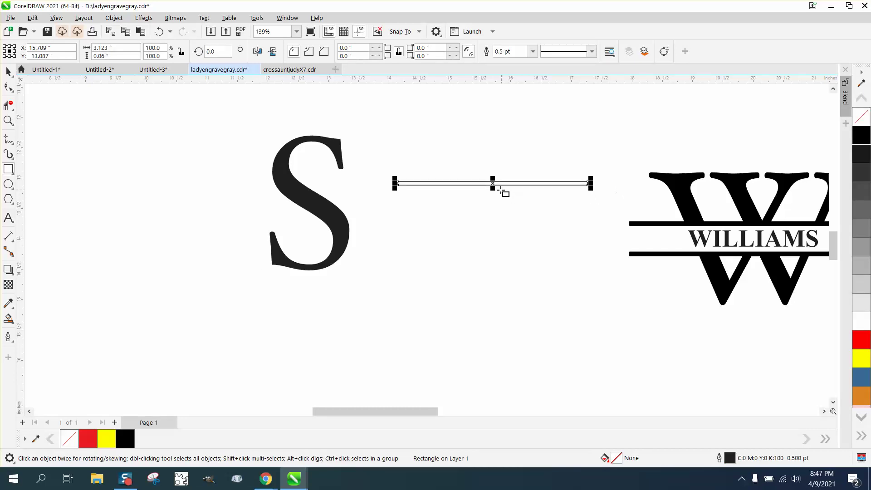
{"action": "left_click_drag", "start_coordinate": [493, 188], "coordinate": [493, 218]}
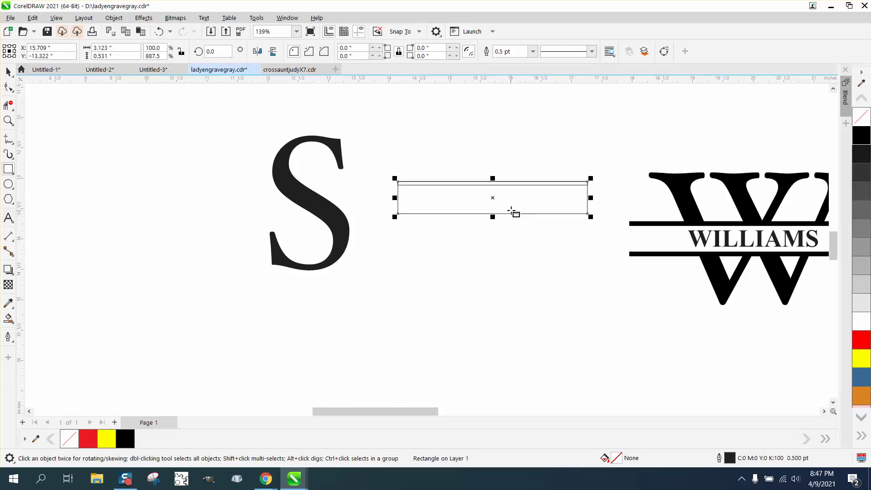
{"action": "key", "text": "XF86Calculator"}
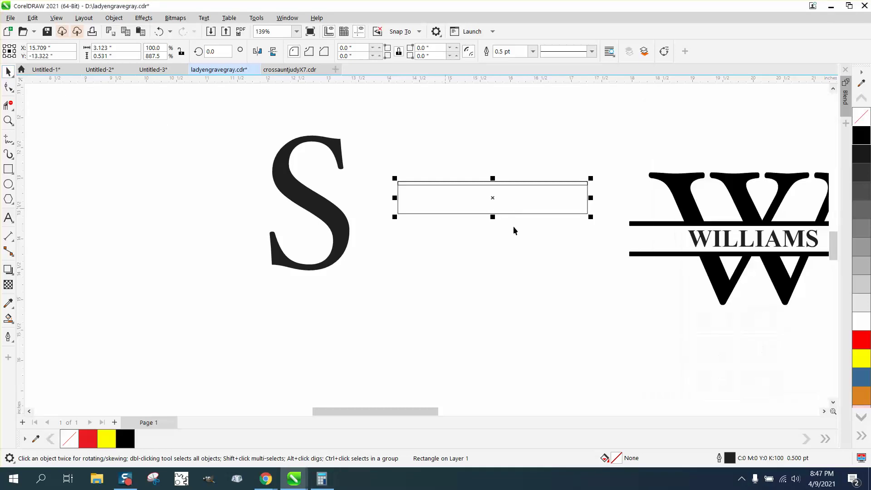
{"action": "key", "text": "Delete"}
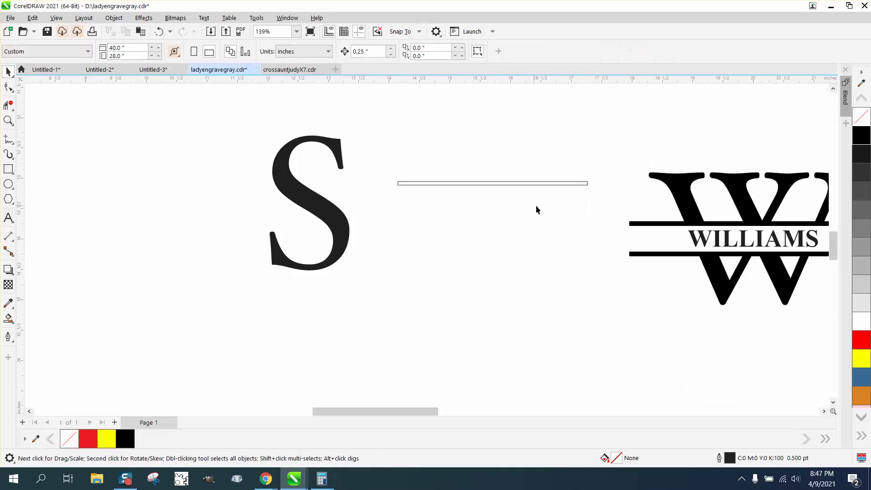
Place a copy of the bar directly below it and left-align the two bars
{"action": "left_click", "coordinate": [525, 185]}
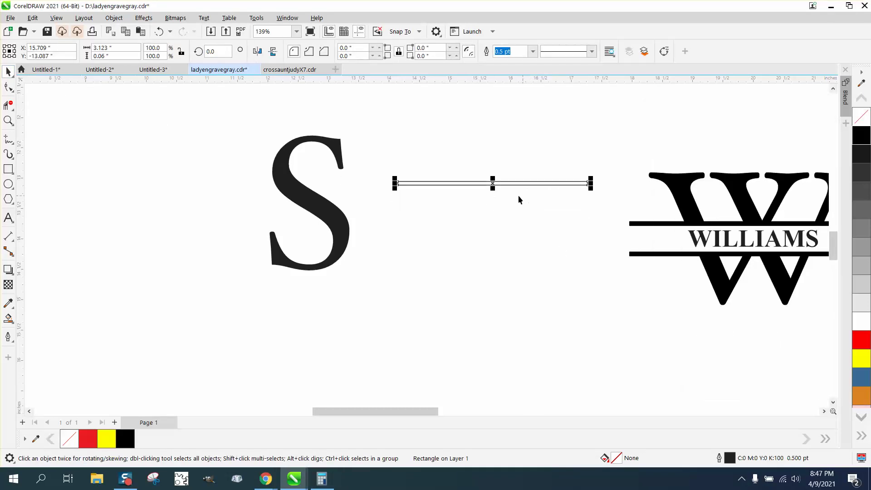
{"action": "left_click_drag", "start_coordinate": [500, 187], "coordinate": [504, 242]}
{"action": "left_click_drag", "start_coordinate": [391, 155], "coordinate": [617, 289]}
{"action": "key", "text": "l"}
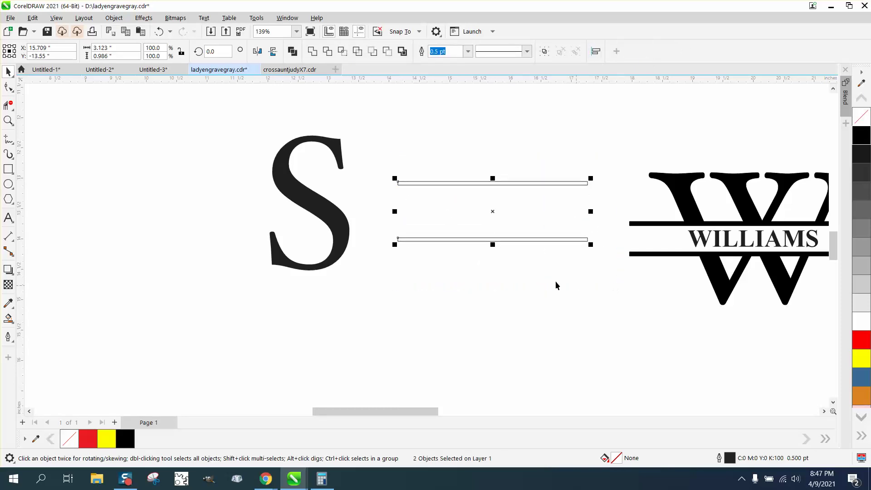
{"action": "scroll", "coordinate": [484, 233], "scroll_direction": "down", "scroll_amount": 1}
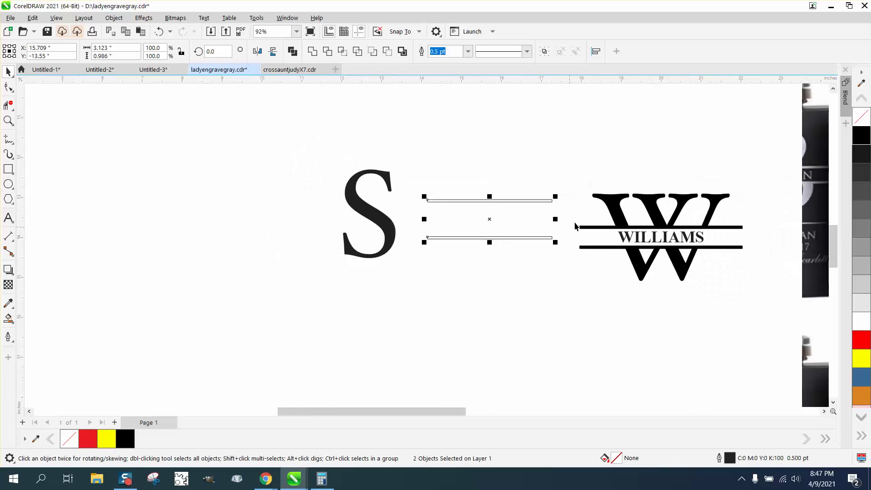
Move the W monogram up and left, and centre both bars on the page
{"action": "left_click_drag", "start_coordinate": [743, 323], "coordinate": [741, 325]}
{"action": "left_click_drag", "start_coordinate": [663, 240], "coordinate": [595, 147]}
{"action": "left_click_drag", "start_coordinate": [406, 185], "coordinate": [652, 288]}
{"action": "key", "text": "e"}
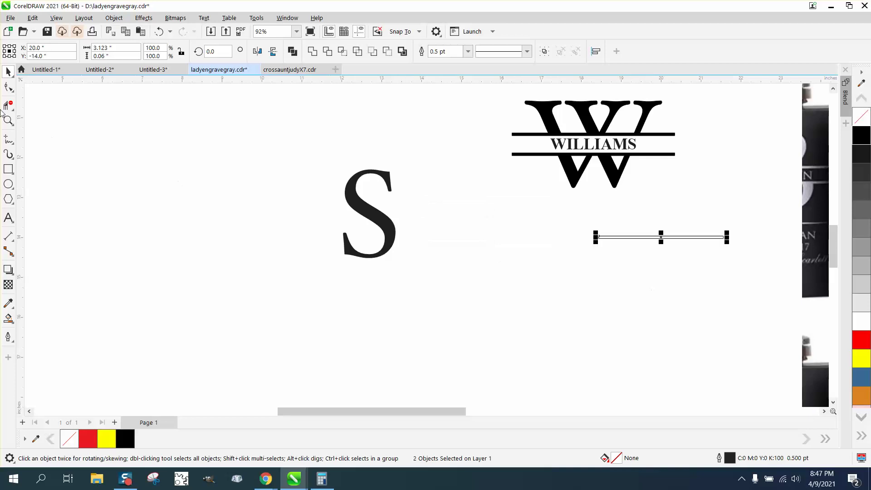
{"action": "left_click_drag", "start_coordinate": [564, 204], "coordinate": [743, 282]}
{"action": "left_click", "coordinate": [9, 120]}
{"action": "left_click_drag", "start_coordinate": [570, 206], "coordinate": [791, 317]}
Nudge the bars a quarter inch apart each way and group them into a 3.123 × 0.56 inch object
{"action": "left_click", "coordinate": [8, 72]}
{"action": "left_click", "coordinate": [372, 200]}
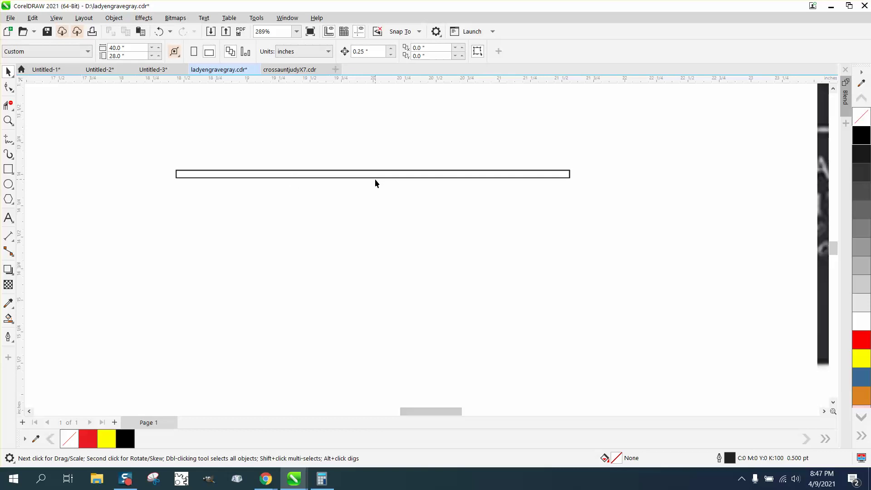
{"action": "left_click", "coordinate": [376, 178]}
{"action": "key", "text": "Down"}
{"action": "left_click", "coordinate": [380, 171]}
{"action": "key", "text": "Up"}
{"action": "scroll", "coordinate": [426, 300], "scroll_direction": "down", "scroll_amount": 1}
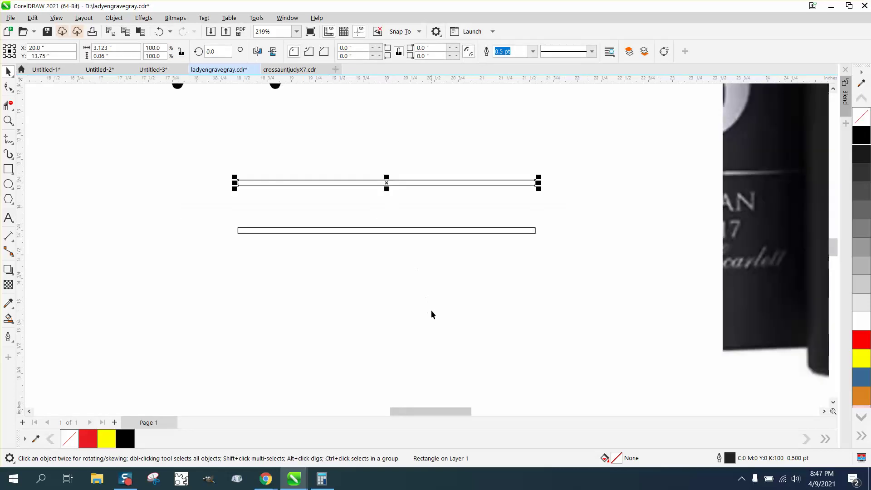
{"action": "left_click_drag", "start_coordinate": [200, 146], "coordinate": [576, 267]}
{"action": "scroll", "coordinate": [576, 267], "scroll_direction": "down", "scroll_amount": 2}
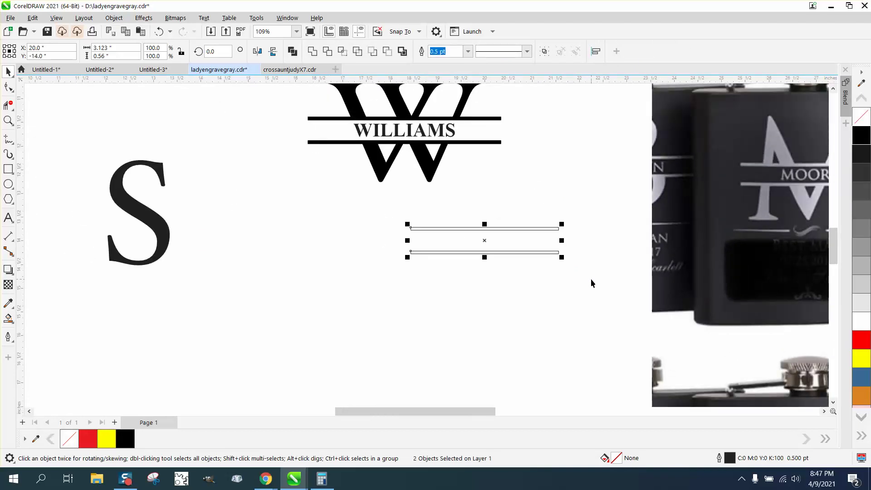
{"action": "key", "text": "ctrl+g"}
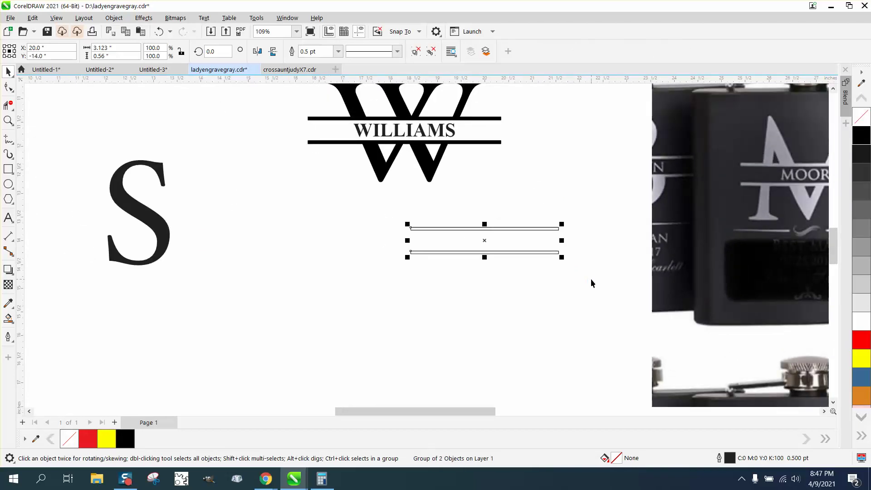
Drag spare copies of the grouped bar pair to the left and centre the S over the original bars
{"action": "left_click_drag", "start_coordinate": [484, 237], "coordinate": [461, 262]}
{"action": "left_click_drag", "start_coordinate": [463, 231], "coordinate": [252, 196]}
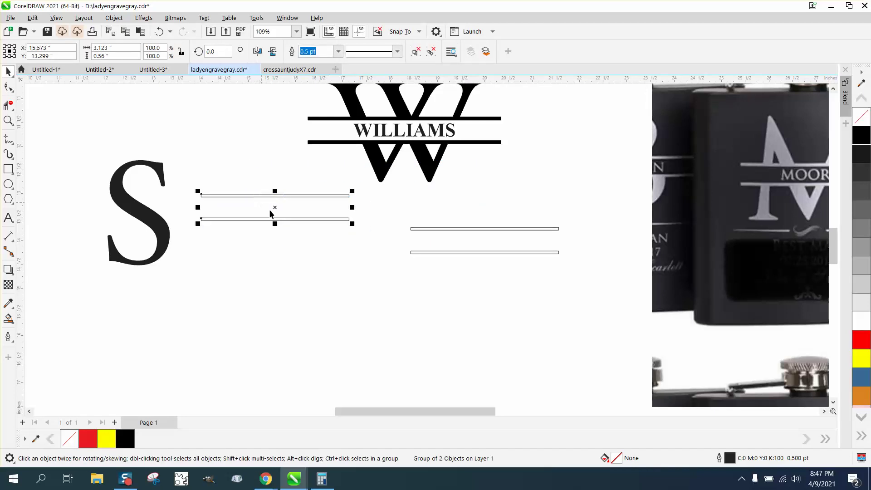
{"action": "scroll", "coordinate": [385, 265], "scroll_direction": "down", "scroll_amount": 1}
{"action": "left_click_drag", "start_coordinate": [308, 225], "coordinate": [131, 204]}
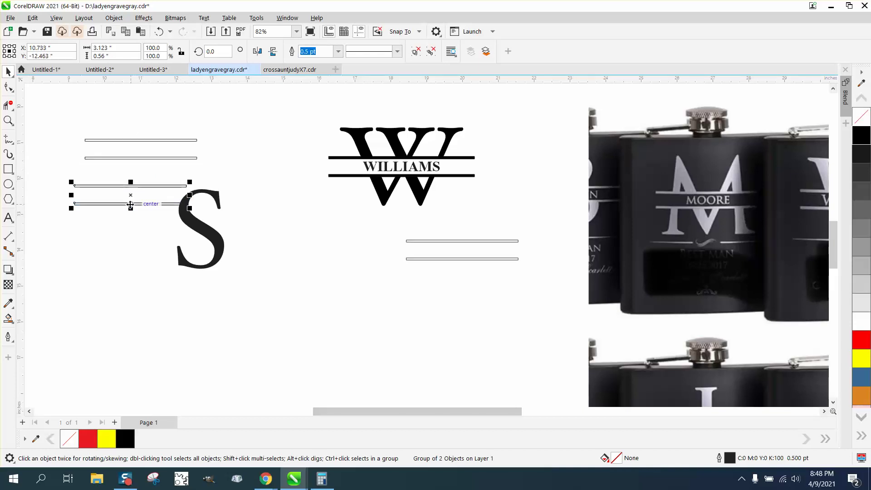
{"action": "left_click", "coordinate": [115, 237]}
{"action": "left_click_drag", "start_coordinate": [127, 205], "coordinate": [111, 247]}
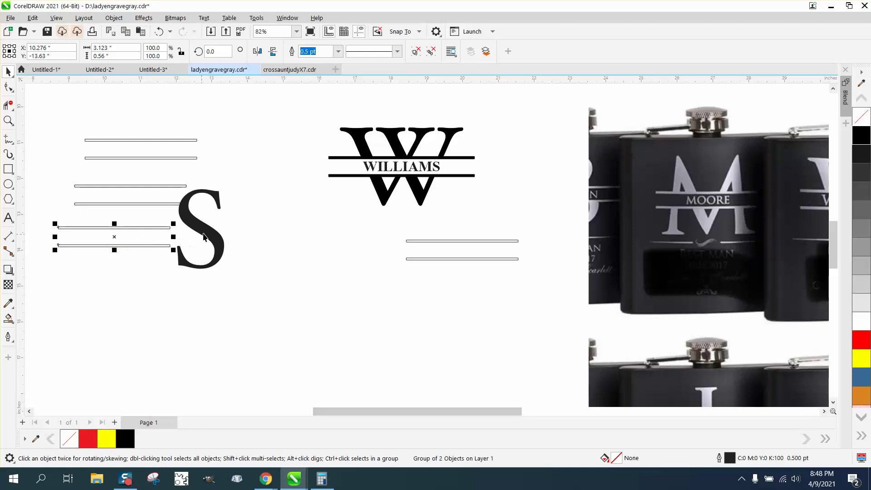
{"action": "left_click", "coordinate": [209, 229]}
{"action": "key", "text": "ctrl+z"}
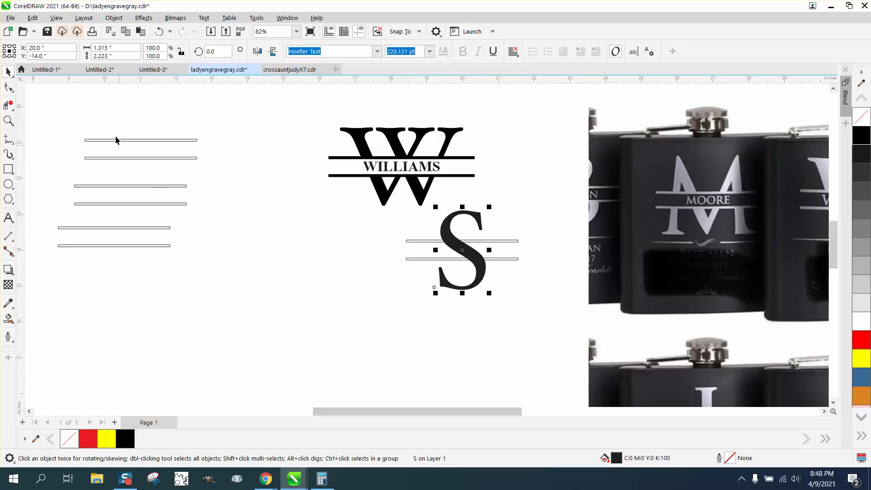
Convert the S to curves and give it no fill with a black outline
{"action": "left_click", "coordinate": [114, 17]}
{"action": "left_click", "coordinate": [142, 289]}
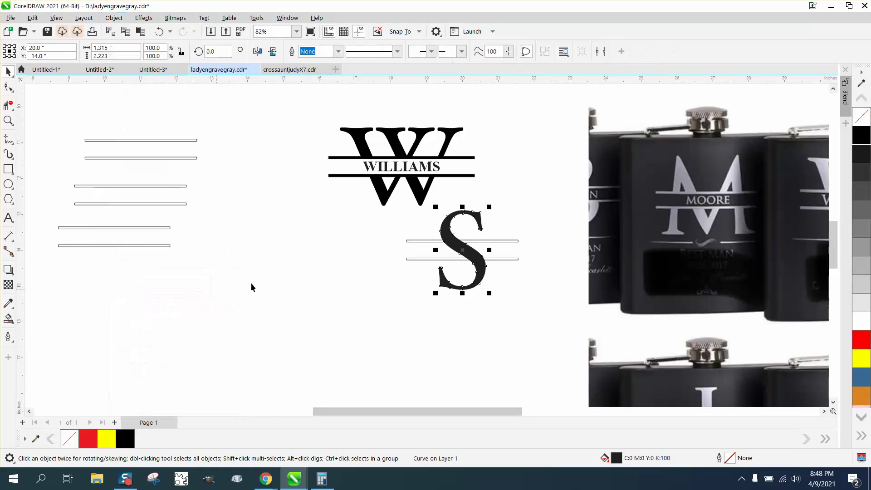
{"action": "left_click", "coordinate": [862, 117]}
{"action": "right_click", "coordinate": [862, 135]}
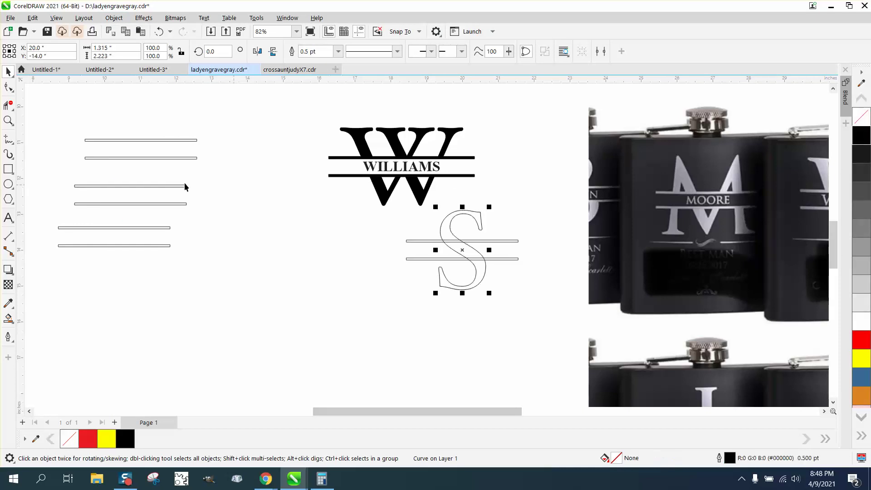
Zoom in and try cutting S segments at the bars, undoing the mistaken deletions
{"action": "left_click", "coordinate": [8, 120]}
{"action": "left_click", "coordinate": [390, 222]}
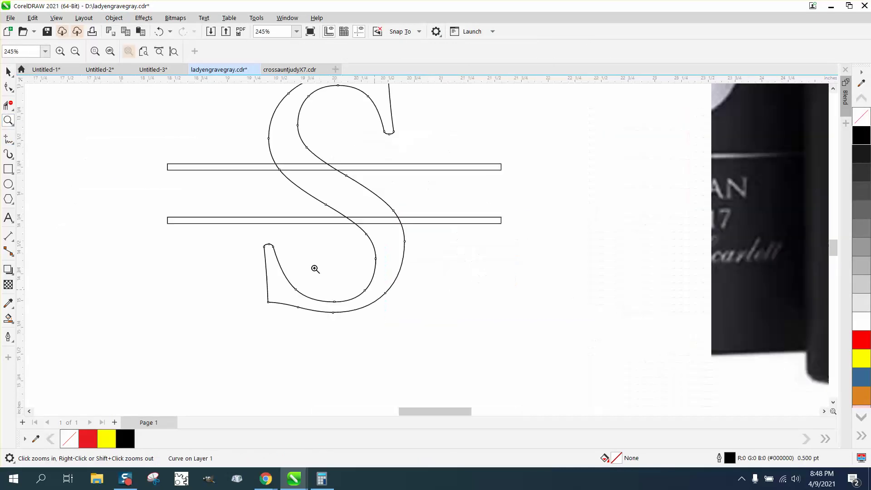
{"action": "left_click", "coordinate": [8, 105]}
{"action": "left_click_drag", "start_coordinate": [276, 166], "coordinate": [374, 173]}
{"action": "left_click", "coordinate": [158, 31]}
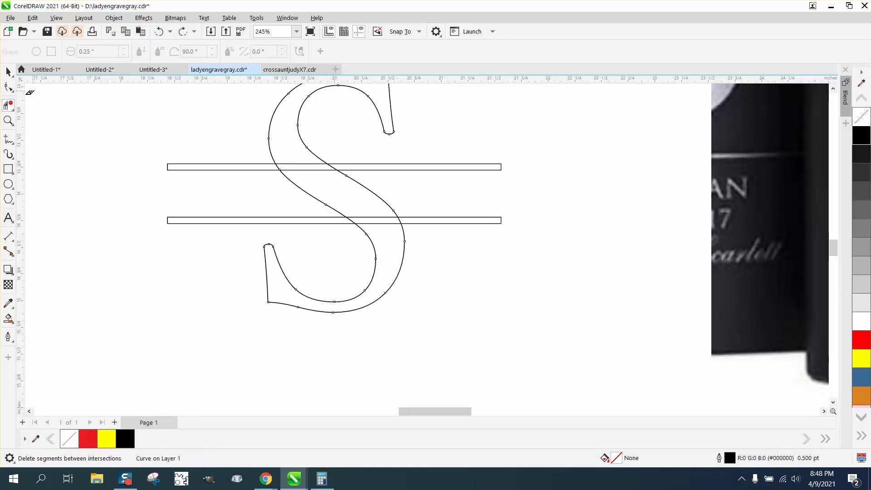
{"action": "left_click_drag", "start_coordinate": [192, 147], "coordinate": [116, 205]}
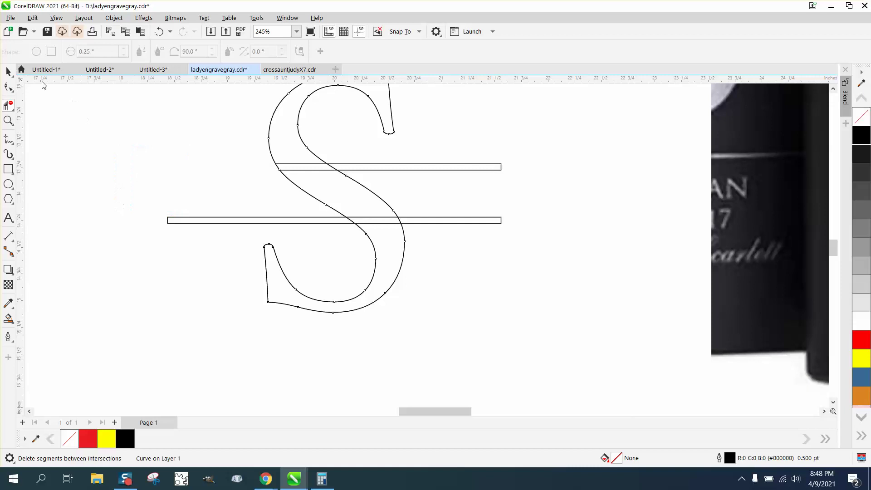
{"action": "left_click", "coordinate": [160, 32]}
Delete the S strokes inside the upper and lower bars with Virtual Segment Delete
{"action": "left_click", "coordinate": [8, 121]}
{"action": "left_click_drag", "start_coordinate": [234, 159], "coordinate": [491, 307]}
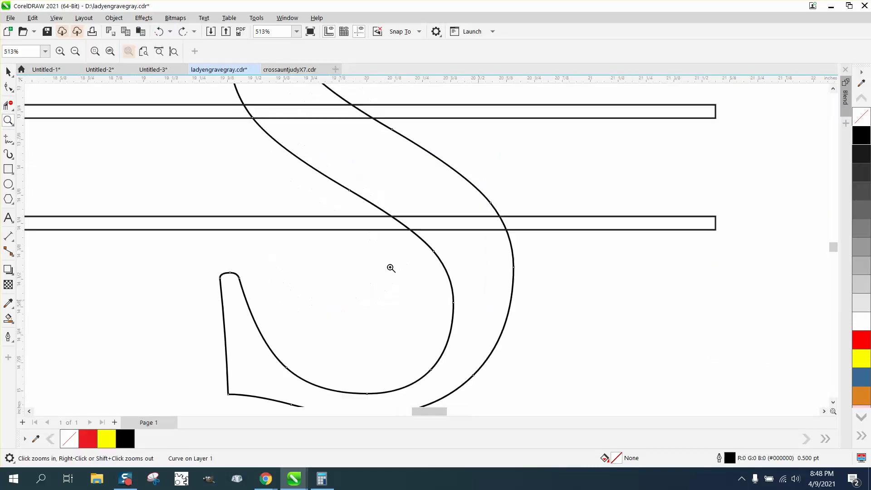
{"action": "left_click", "coordinate": [9, 104]}
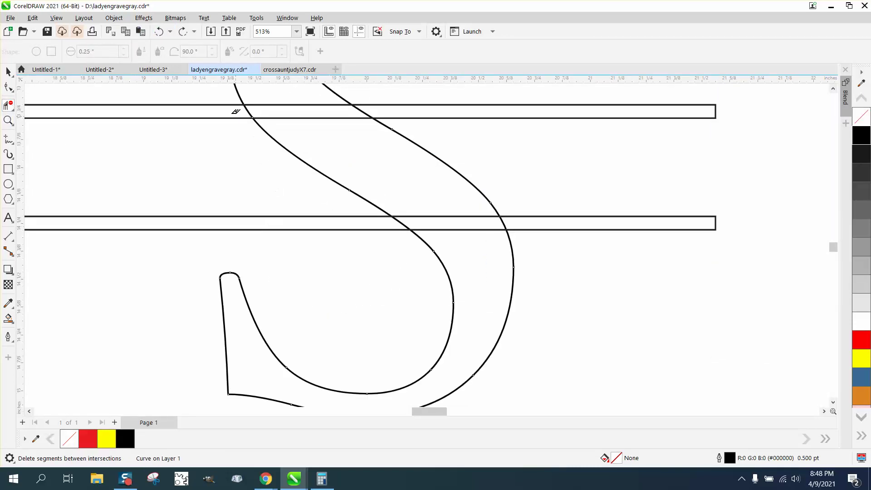
{"action": "left_click_drag", "start_coordinate": [232, 109], "coordinate": [376, 112]}
{"action": "mouse_move", "coordinate": [357, 218]}
{"action": "left_mouse_down"}
{"action": "mouse_move", "coordinate": [519, 223]}
{"action": "mouse_move", "coordinate": [494, 243]}
{"action": "left_mouse_up"}
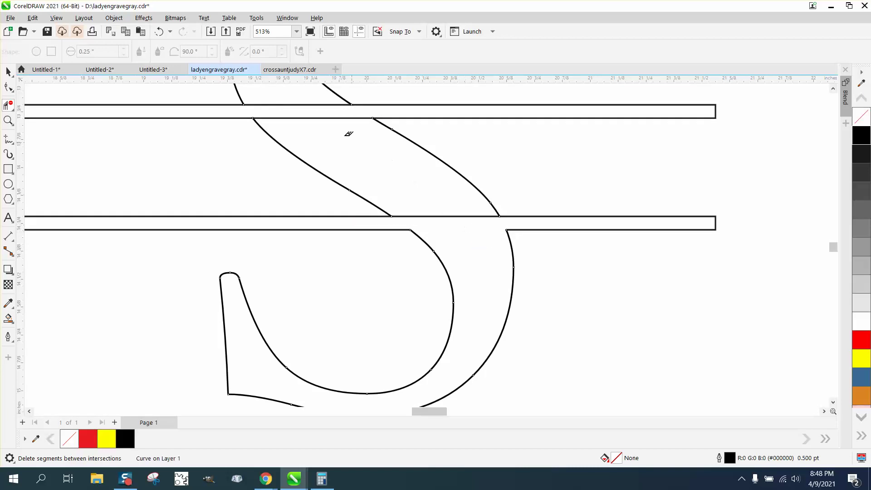
{"action": "left_click", "coordinate": [312, 104]}
{"action": "left_click_drag", "start_coordinate": [250, 151], "coordinate": [537, 175]}
Smart Fill the lower and upper S halves solid black
{"action": "scroll", "coordinate": [516, 266], "scroll_direction": "down", "scroll_amount": 2}
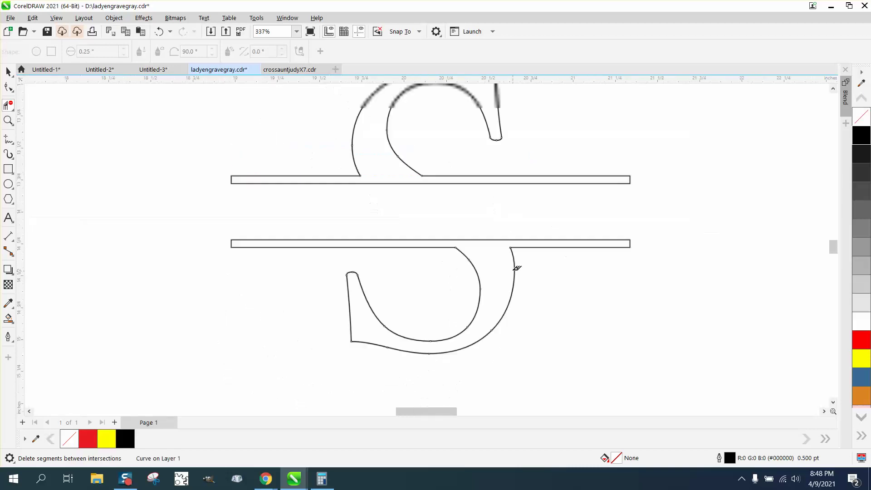
{"action": "scroll", "coordinate": [515, 266], "scroll_direction": "down", "scroll_amount": 2}
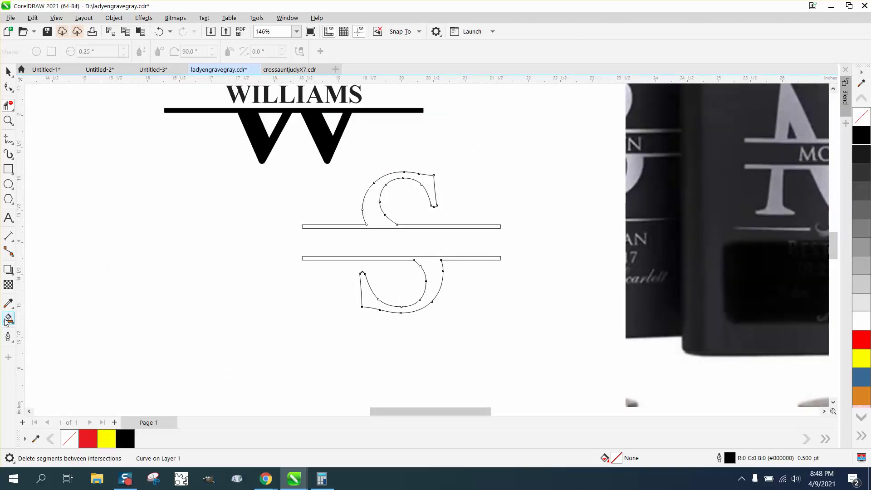
{"action": "left_click", "coordinate": [7, 319]}
{"action": "left_click", "coordinate": [411, 258]}
{"action": "left_click", "coordinate": [379, 214]}
{"action": "scroll", "coordinate": [483, 241], "scroll_direction": "down", "scroll_amount": 2}
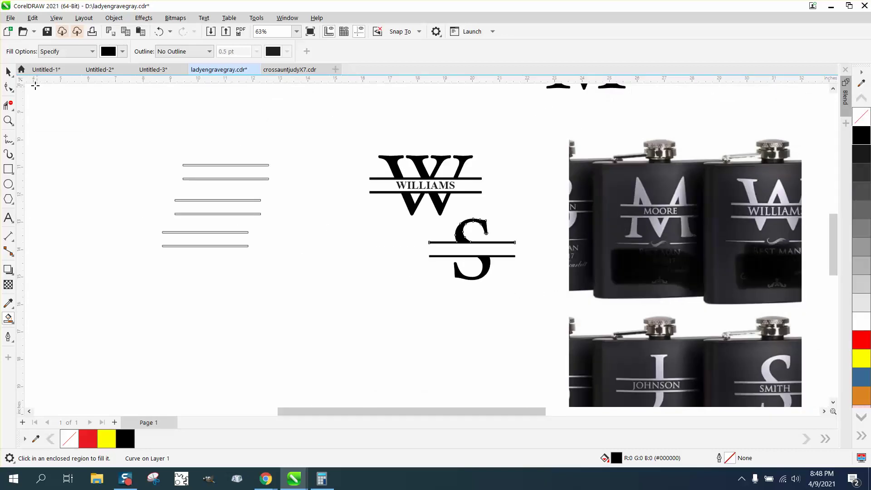
Drag a copy of the W monogram up-left and move its WILLIAMS text onto the S
{"action": "key", "text": "space"}
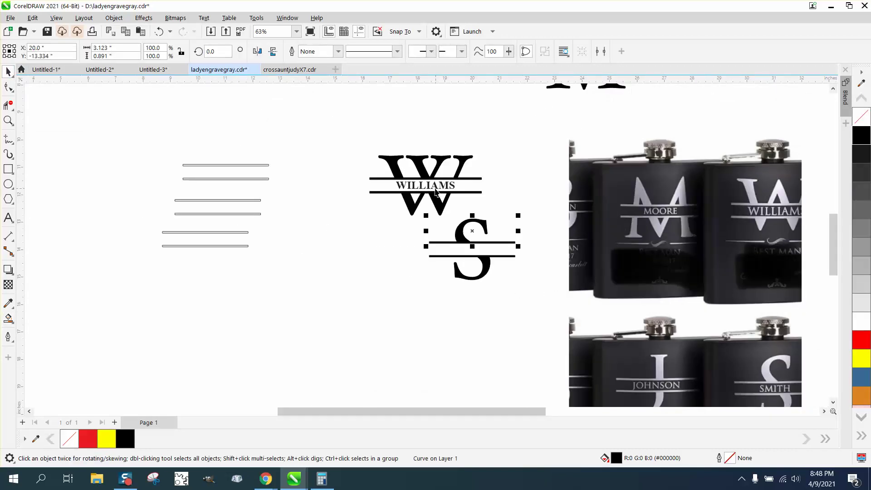
{"action": "left_click", "coordinate": [434, 189]}
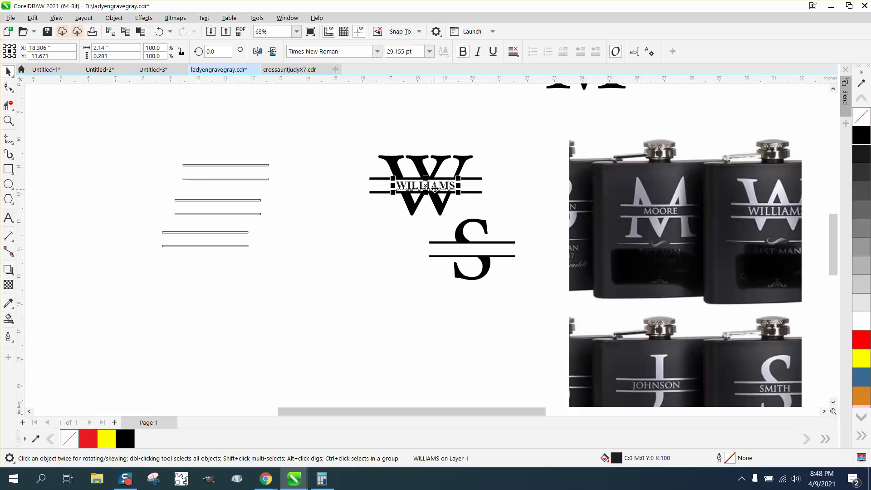
{"action": "left_click_drag", "start_coordinate": [352, 140], "coordinate": [522, 227]}
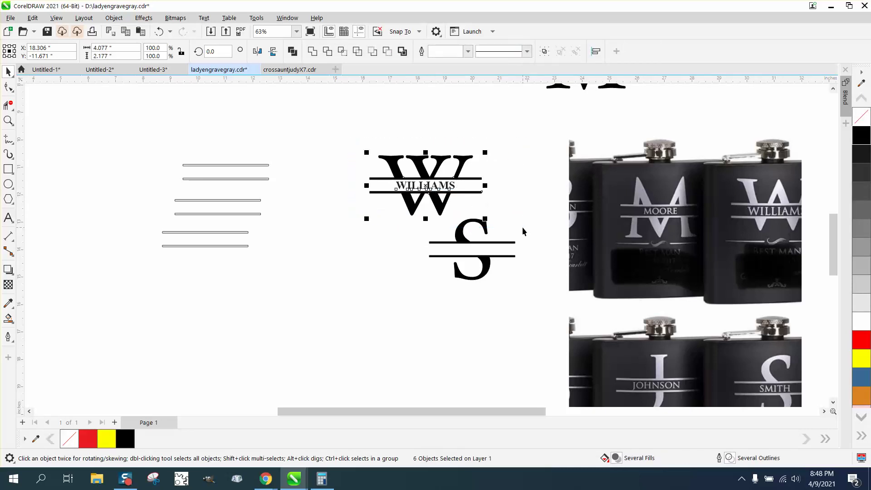
{"action": "left_click_drag", "start_coordinate": [426, 190], "coordinate": [311, 142]}
{"action": "key", "text": "Escape"}
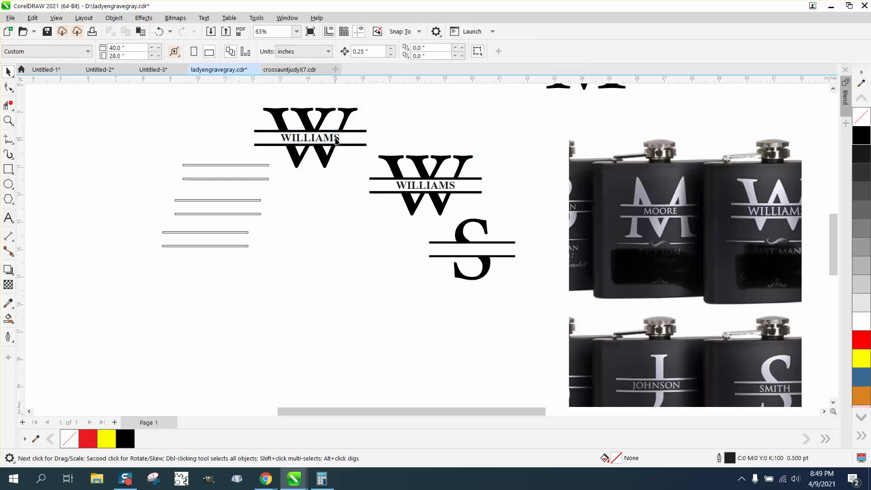
{"action": "left_click", "coordinate": [335, 140]}
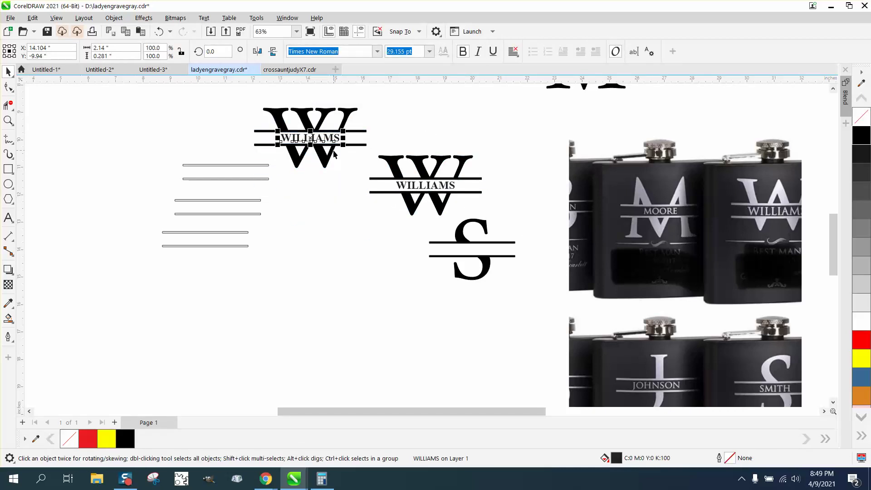
{"action": "key", "text": "ctrl+z"}
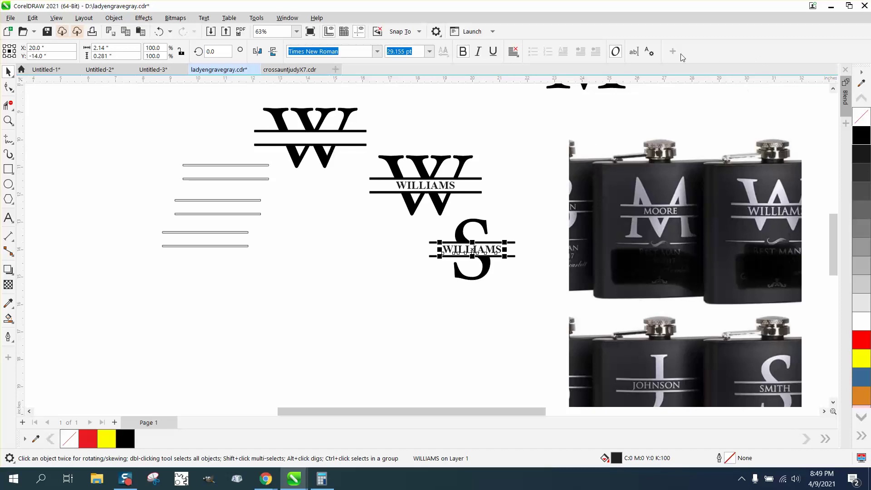
Centre-align the copied WILLIAMS text after undoing a trial text edit
{"action": "left_click", "coordinate": [634, 51]}
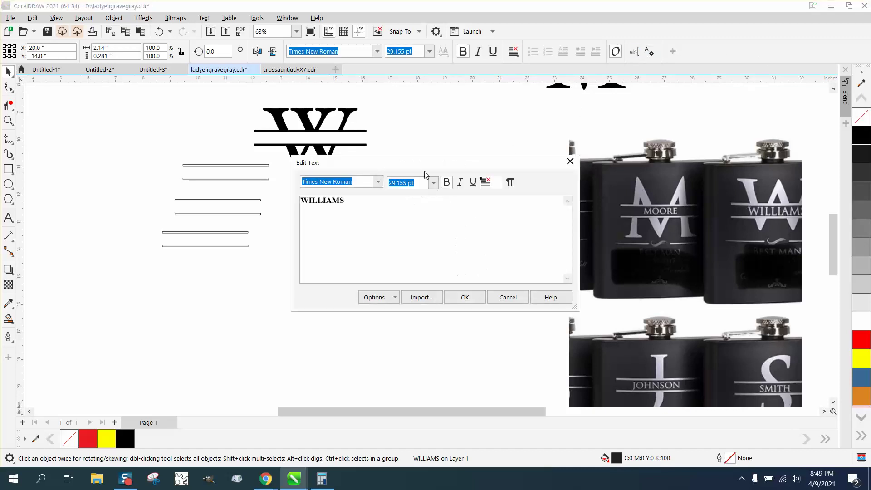
{"action": "key", "text": "ctrl+a"}
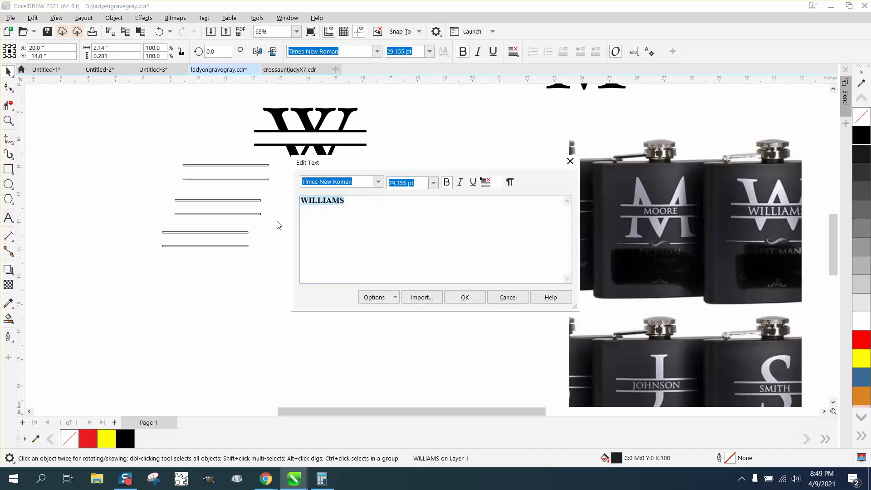
{"action": "type", "text": "SMITH"}
{"action": "left_click", "coordinate": [467, 299]}
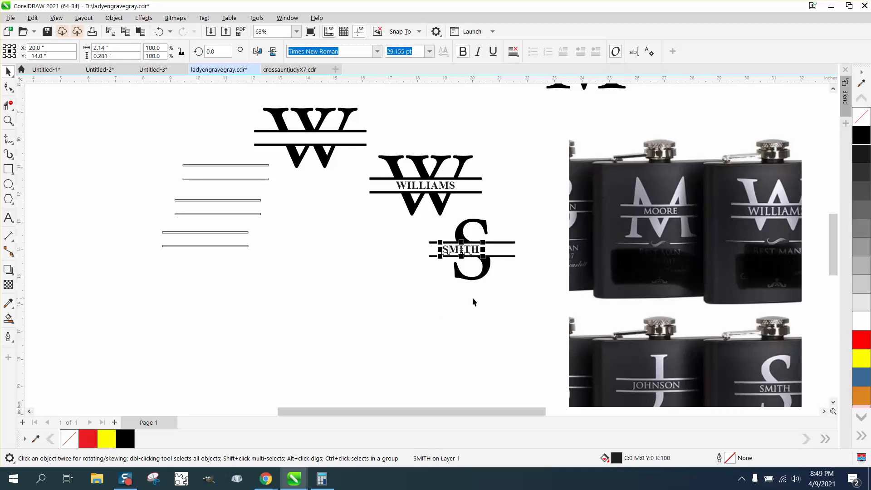
{"action": "left_click", "coordinate": [159, 31]}
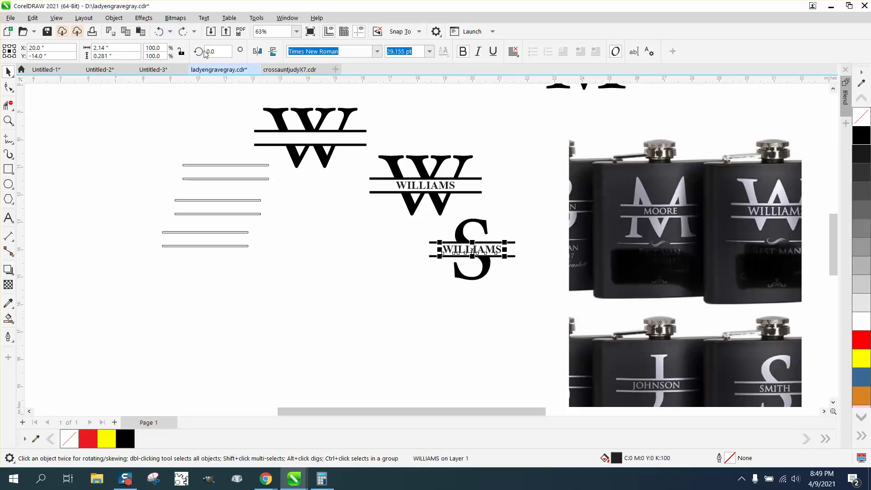
{"action": "left_click", "coordinate": [518, 58]}
{"action": "left_click", "coordinate": [533, 90]}
Replace WILLIAMS with SMITH in the Edit Text dialog
{"action": "left_click", "coordinate": [633, 51]}
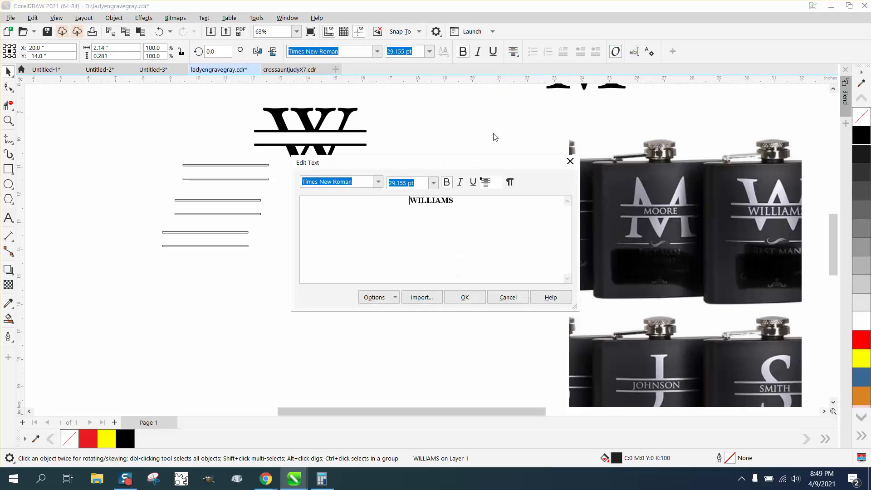
{"action": "left_click", "coordinate": [459, 200]}
{"action": "key", "text": "BackSpace"}
{"action": "key", "text": "BackSpace"}
{"action": "key", "text": "BackSpace"}
{"action": "key", "text": "BackSpace"}
{"action": "key", "text": "BackSpace"}
{"action": "key", "text": "BackSpace"}
{"action": "key", "text": "BackSpace"}
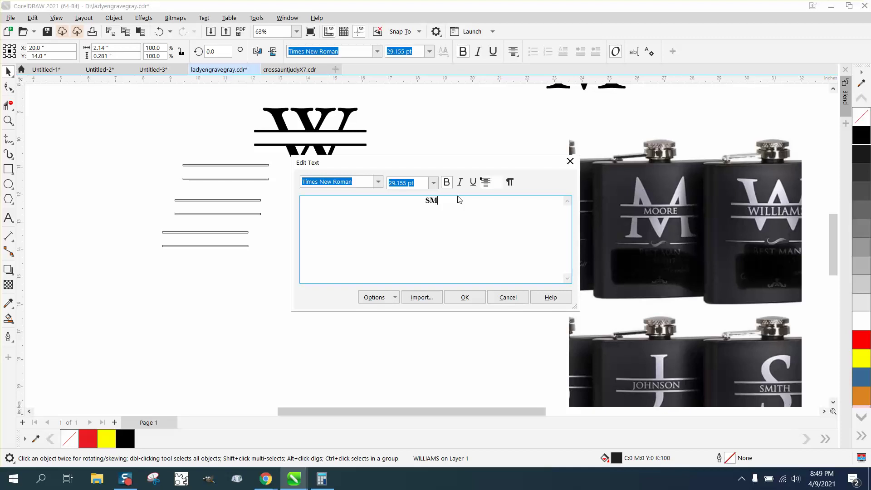
{"action": "type", "text": "SMITH"}
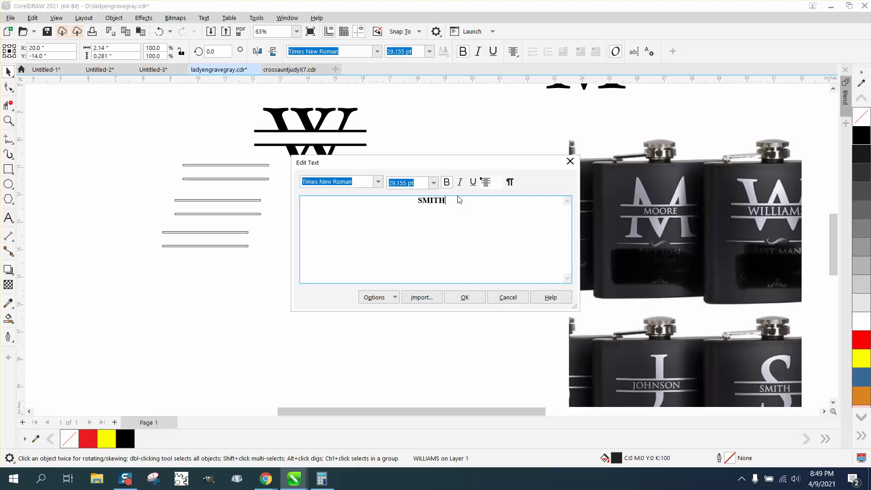
{"action": "left_click", "coordinate": [473, 298]}
Zoom around to inspect the W and S monograms and the flask reference photos
{"action": "left_click", "coordinate": [8, 120]}
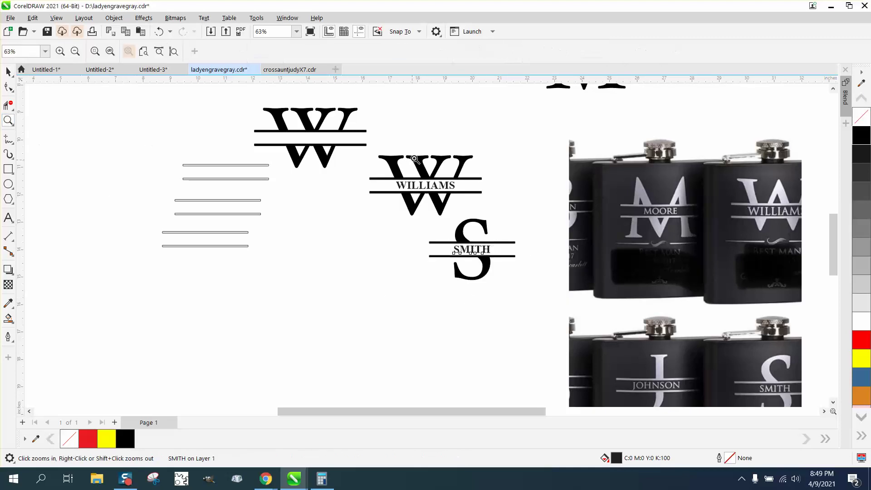
{"action": "left_click_drag", "start_coordinate": [373, 136], "coordinate": [554, 323]}
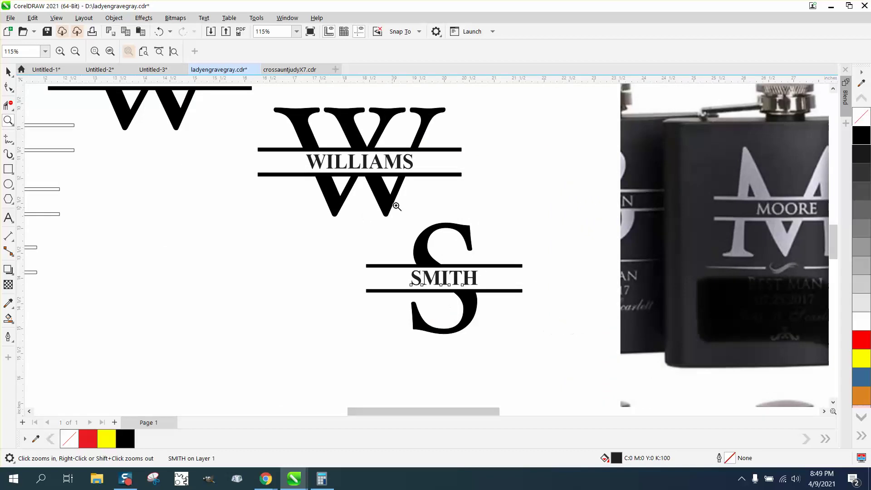
{"action": "right_click", "coordinate": [381, 201]}
{"action": "right_click", "coordinate": [379, 201]}
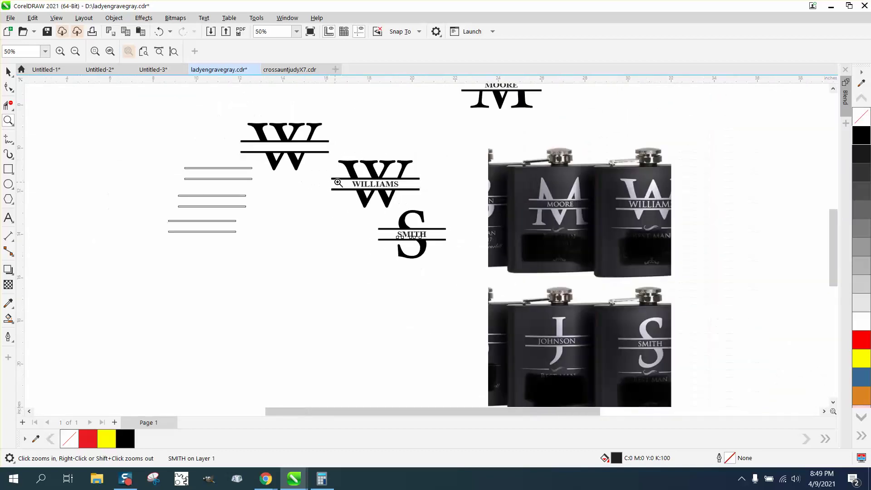
{"action": "left_click_drag", "start_coordinate": [478, 162], "coordinate": [746, 308]}
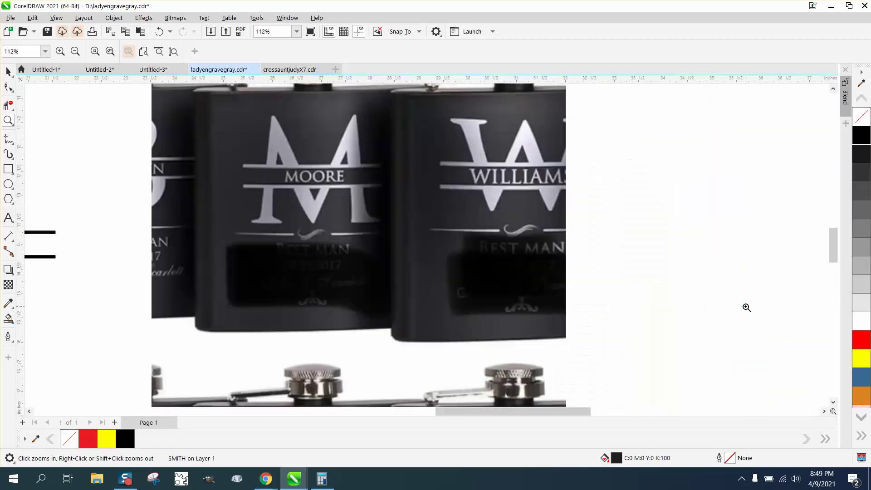
{"action": "right_click", "coordinate": [429, 272]}
{"action": "right_click", "coordinate": [430, 271]}
{"action": "right_click", "coordinate": [430, 270]}
{"action": "left_click_drag", "start_coordinate": [352, 312], "coordinate": [488, 373]}
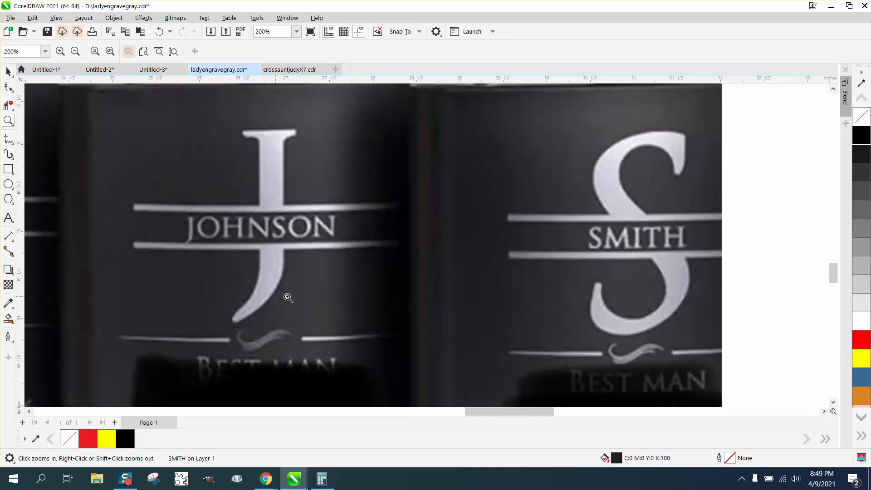
{"action": "right_click", "coordinate": [603, 227]}
{"action": "right_click", "coordinate": [373, 223]}
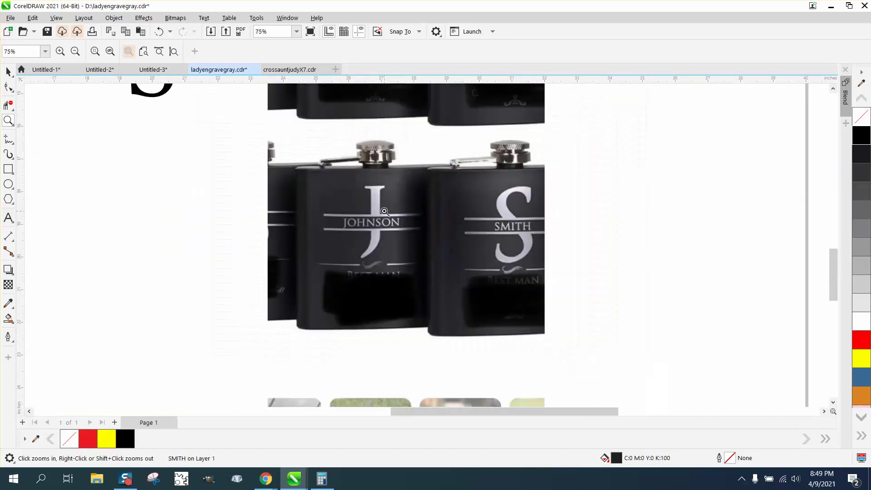
{"action": "right_click", "coordinate": [515, 207]}
{"action": "right_click", "coordinate": [515, 207]}
{"action": "right_click", "coordinate": [475, 184]}
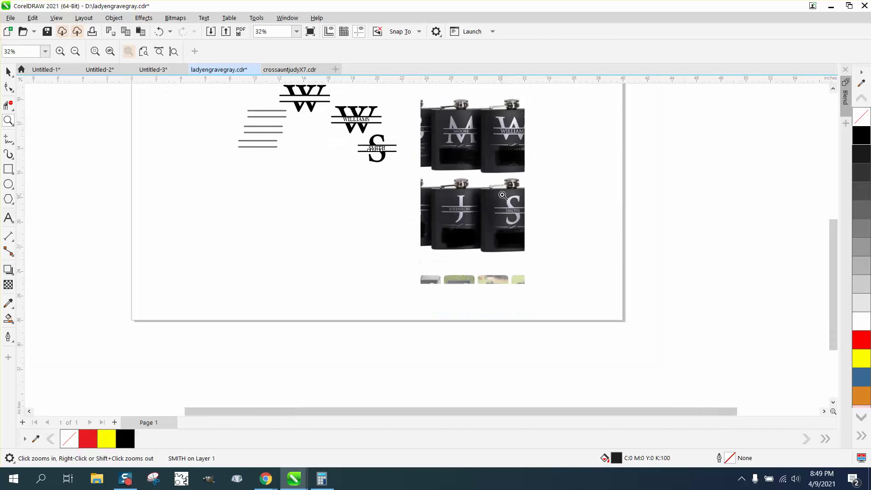
{"action": "left_click_drag", "start_coordinate": [343, 97], "coordinate": [432, 197]}
{"action": "right_click", "coordinate": [431, 197]}
{"action": "right_click", "coordinate": [322, 165]}
{"action": "right_click", "coordinate": [355, 158]}
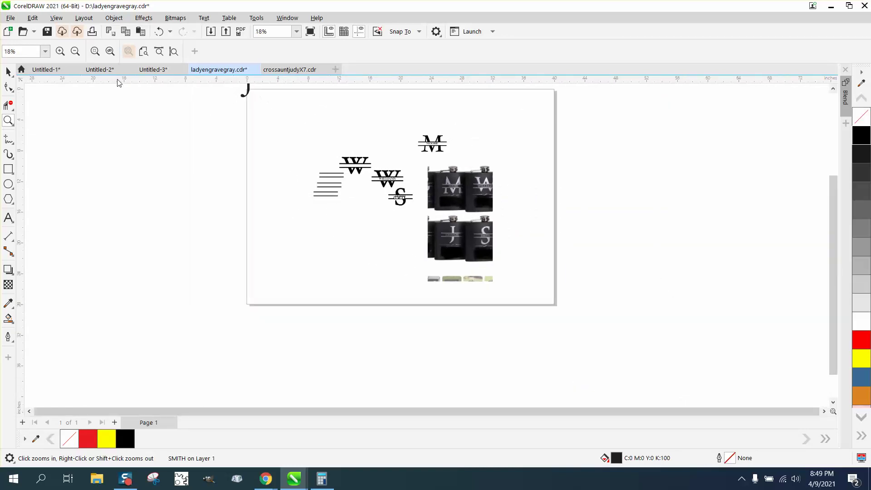
Move the J letter down onto the page, then frame the WILLIAMS and SMITH monograms
{"action": "left_click", "coordinate": [8, 71]}
{"action": "left_click_drag", "start_coordinate": [248, 88], "coordinate": [285, 164]}
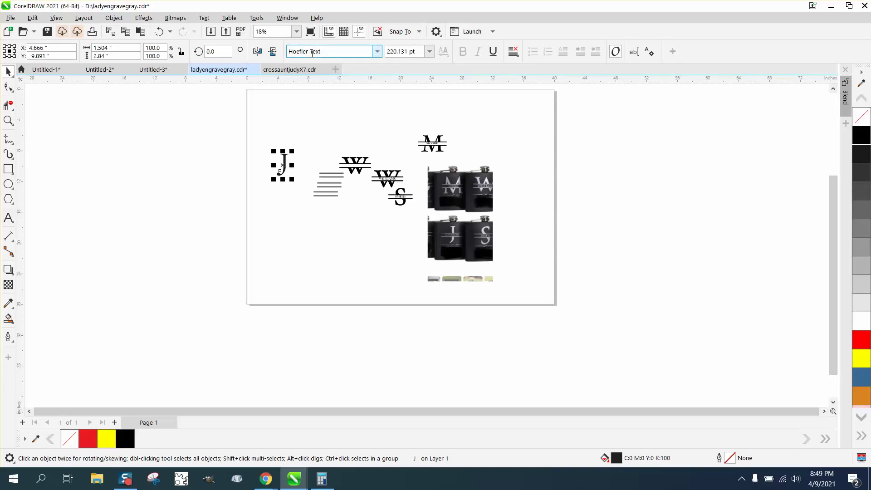
{"action": "left_click", "coordinate": [8, 121]}
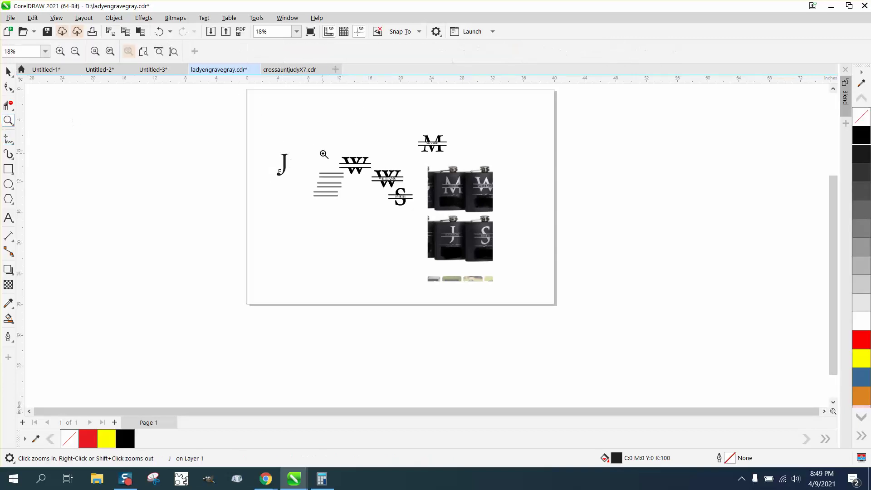
{"action": "left_click_drag", "start_coordinate": [301, 156], "coordinate": [663, 317]}
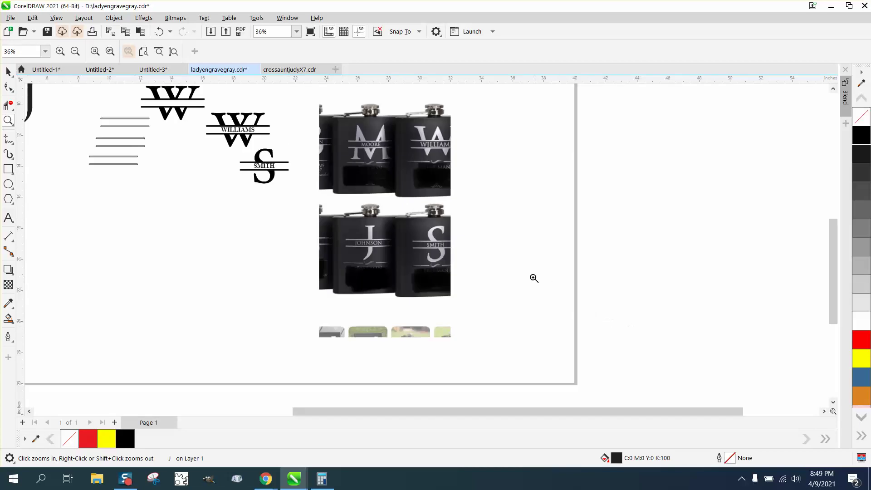
{"action": "left_click_drag", "start_coordinate": [206, 113], "coordinate": [330, 218]}
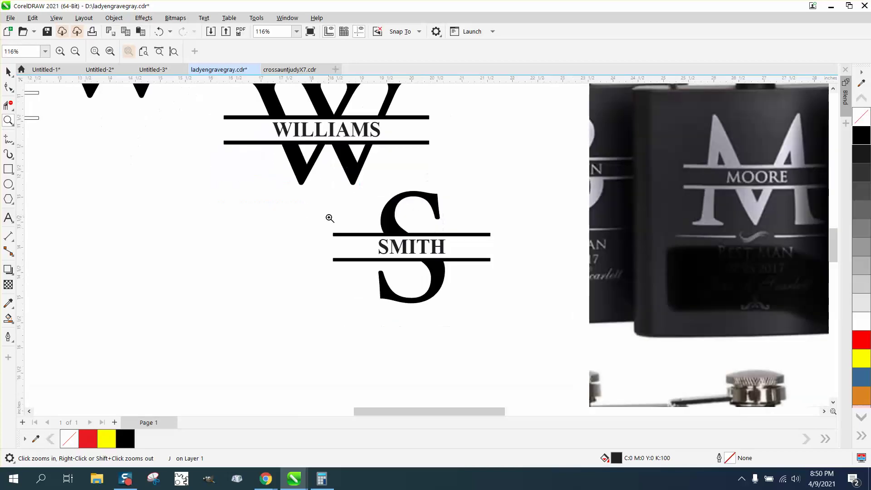